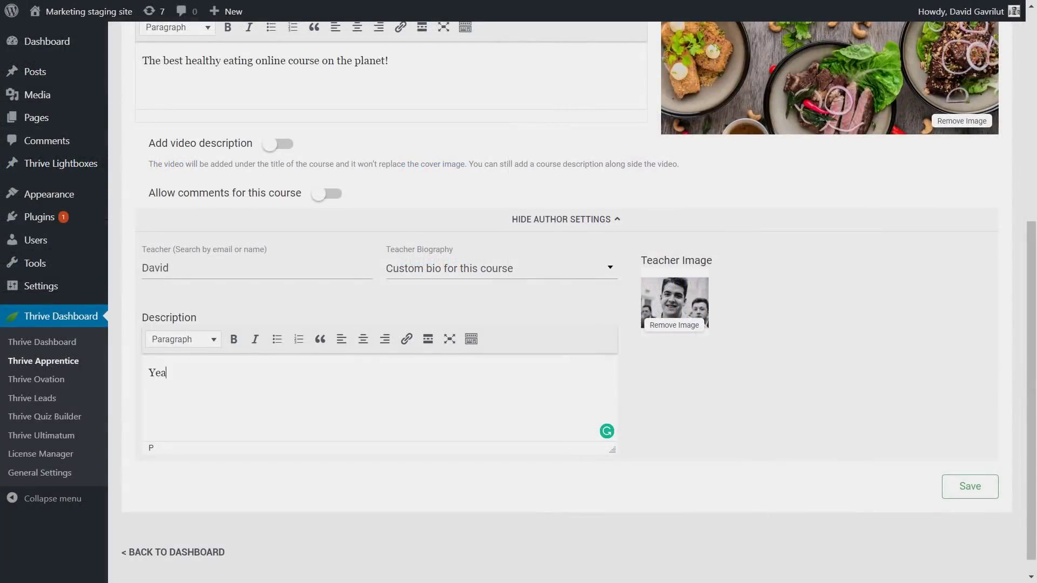
# Step: Continue the course description with 'hen I was backpacki' and scroll down the page
pyautogui.write('hen I was backpac')
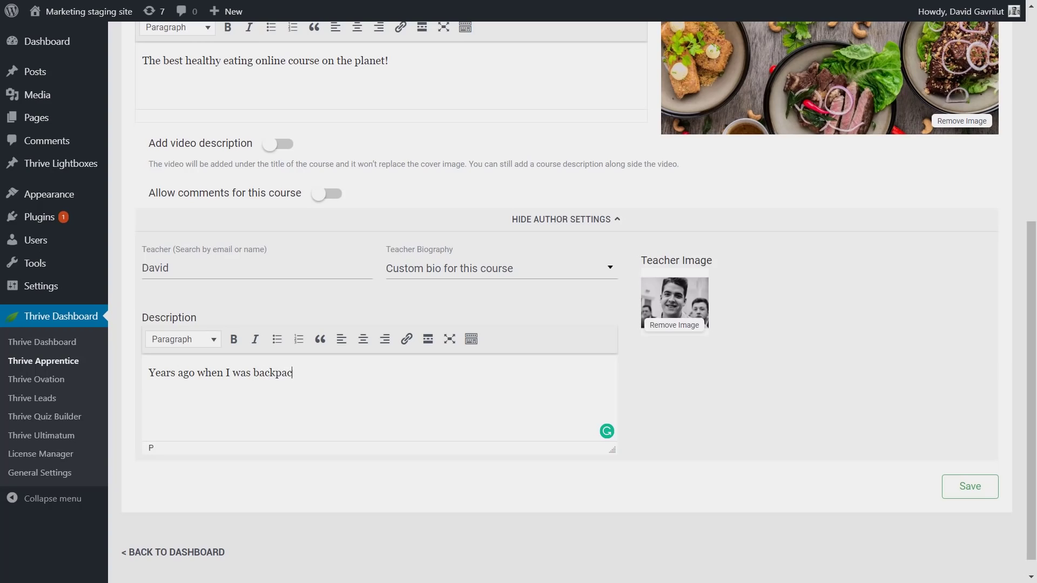
pyautogui.write('ki')
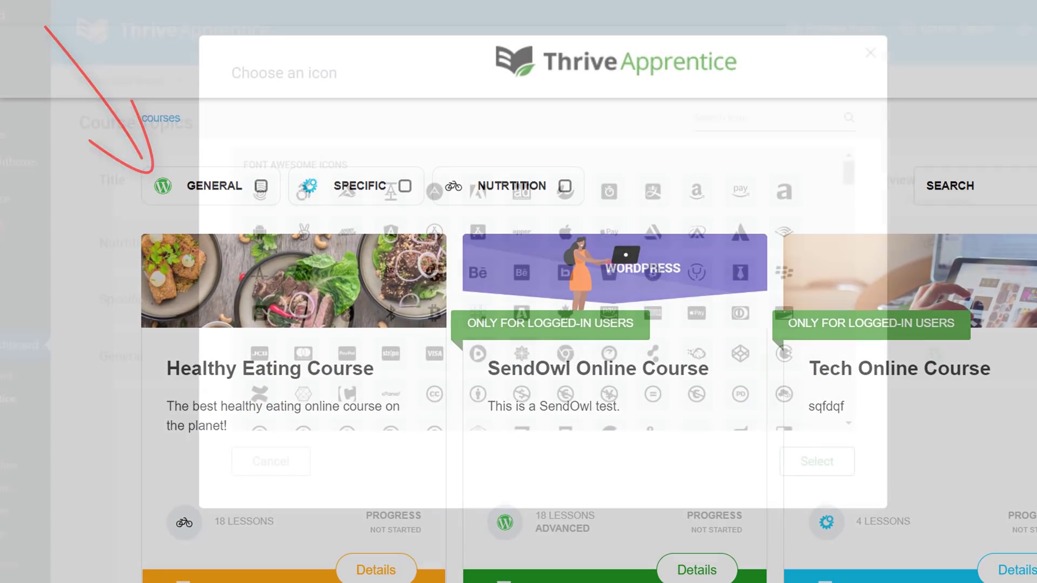
pyautogui.scroll(-10, 521, 289)
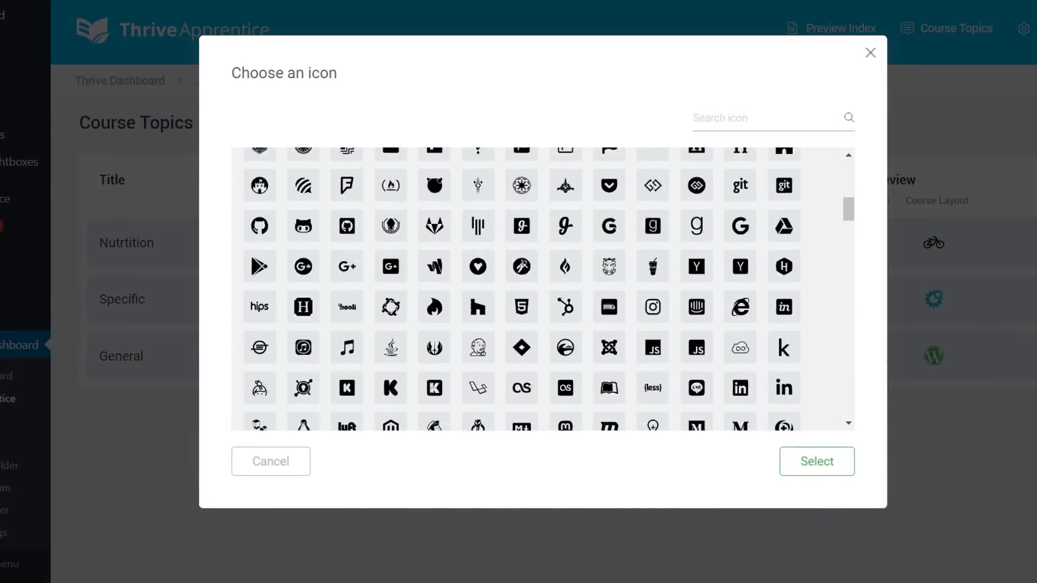
pyautogui.scroll(-7, 542, 289)
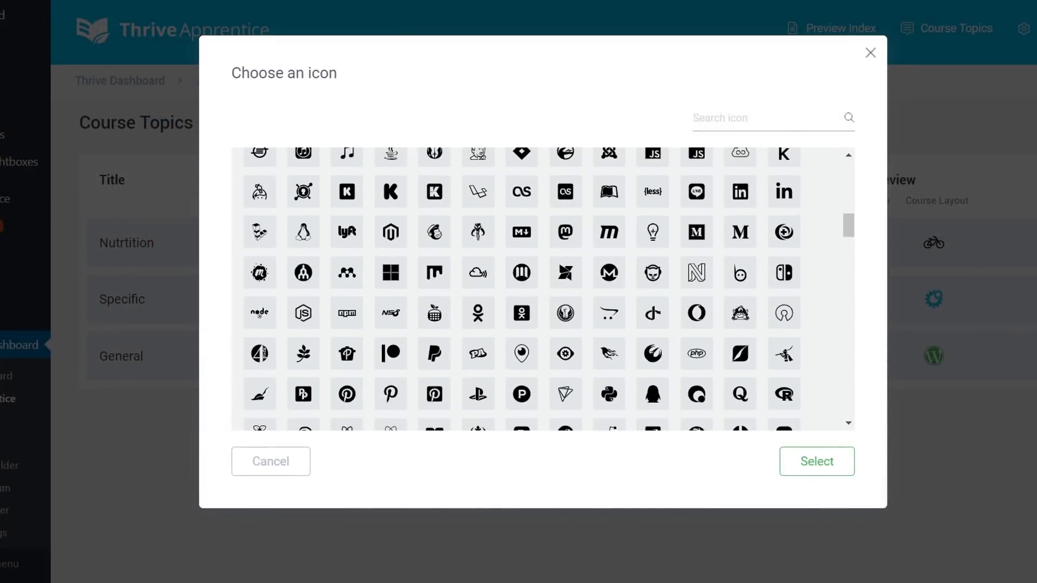
pyautogui.scroll(-12, 542, 289)
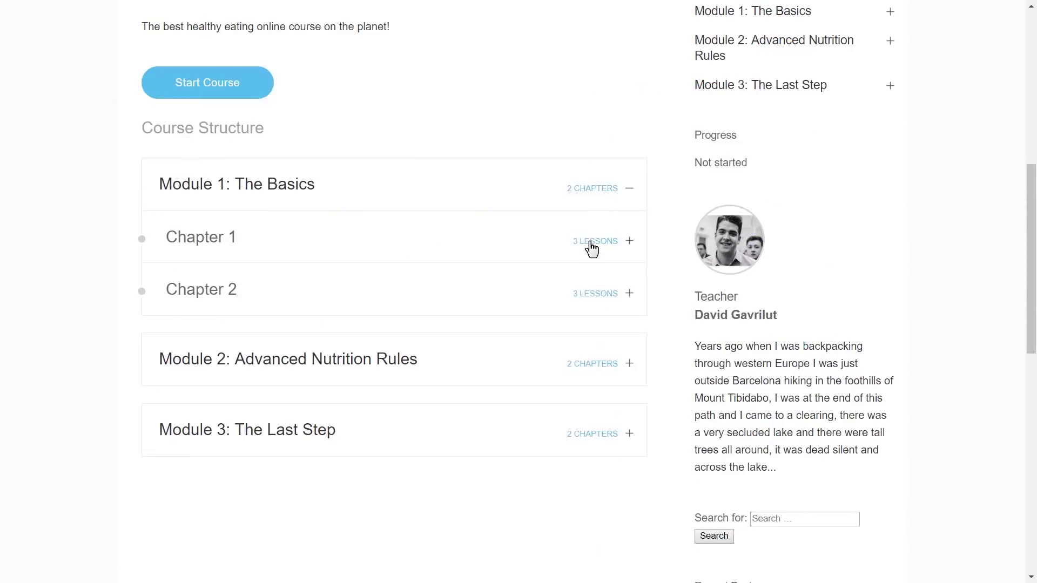
# Step: Test expanding and collapsing Chapter 1, Module 2 and Module 3 in the course outline
pyautogui.click(590, 248)
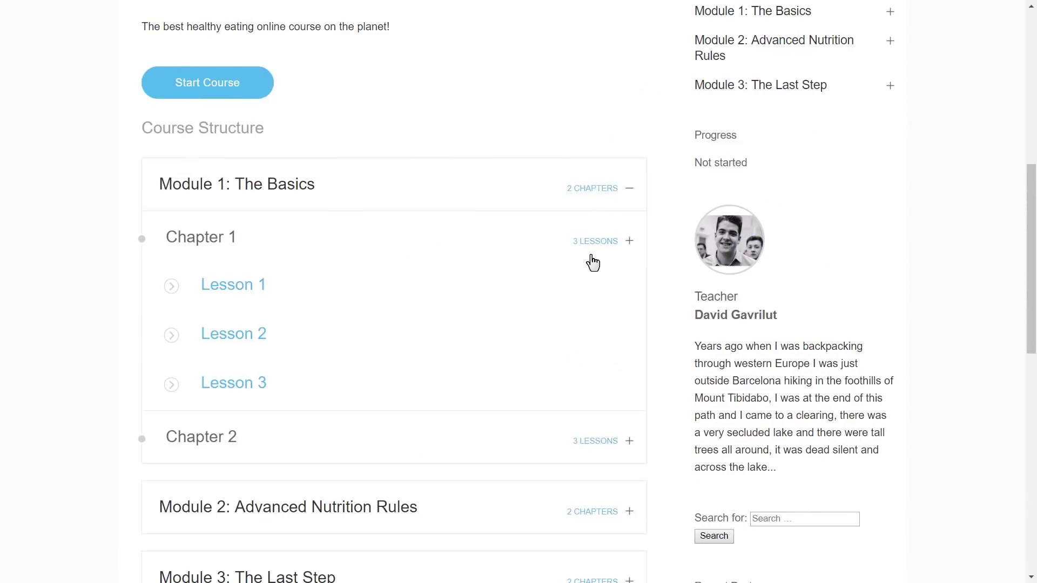
pyautogui.click(593, 260)
pyautogui.click(596, 363)
pyautogui.scroll(-3, 595, 360)
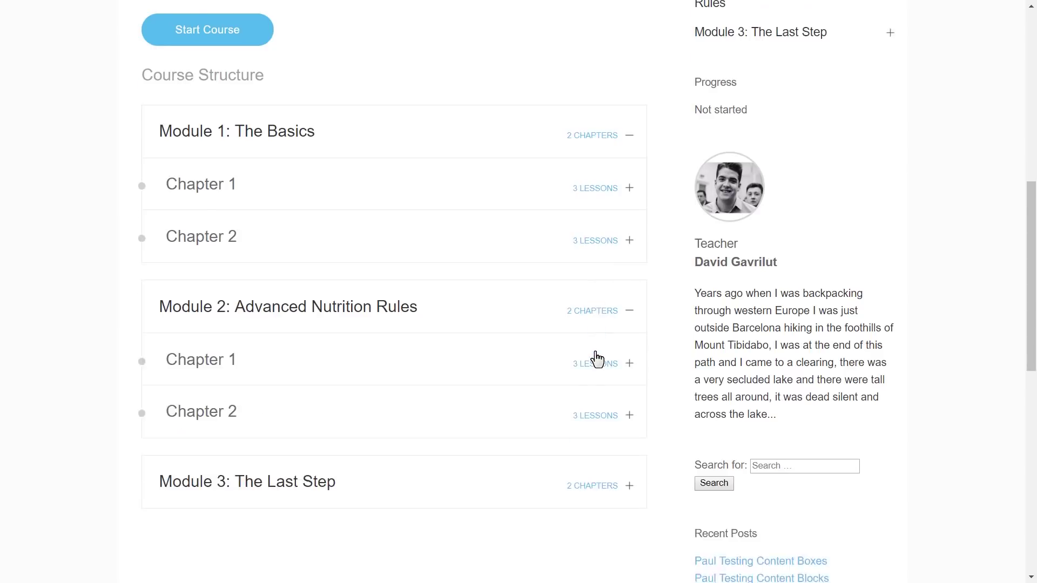
pyautogui.click(590, 409)
pyautogui.click(591, 405)
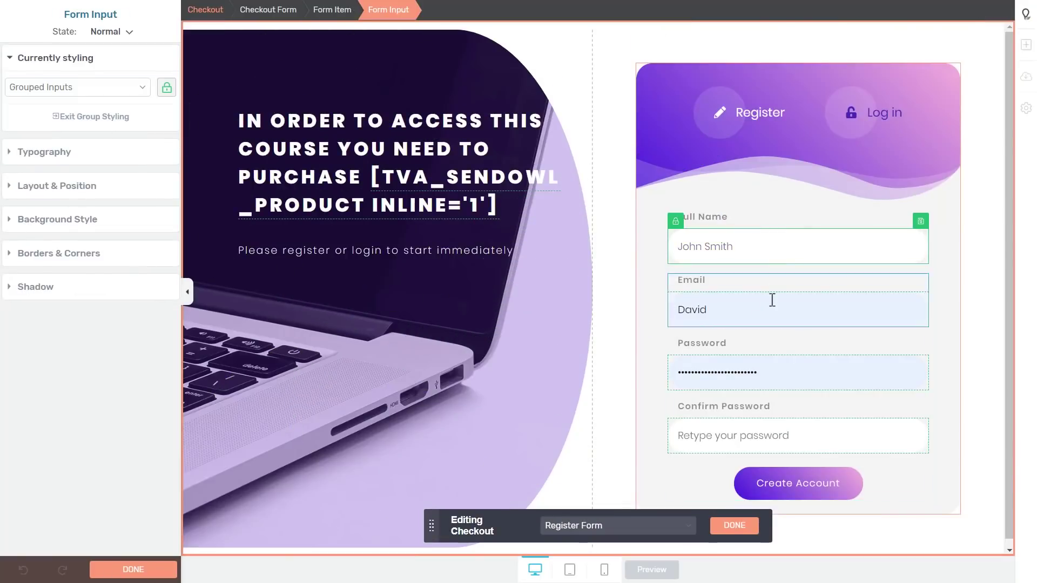
# Step: On the checkout's Login Form, change the Log In button text to "C'mon in, brother!"
pyautogui.click(791, 483)
pyautogui.click(669, 525)
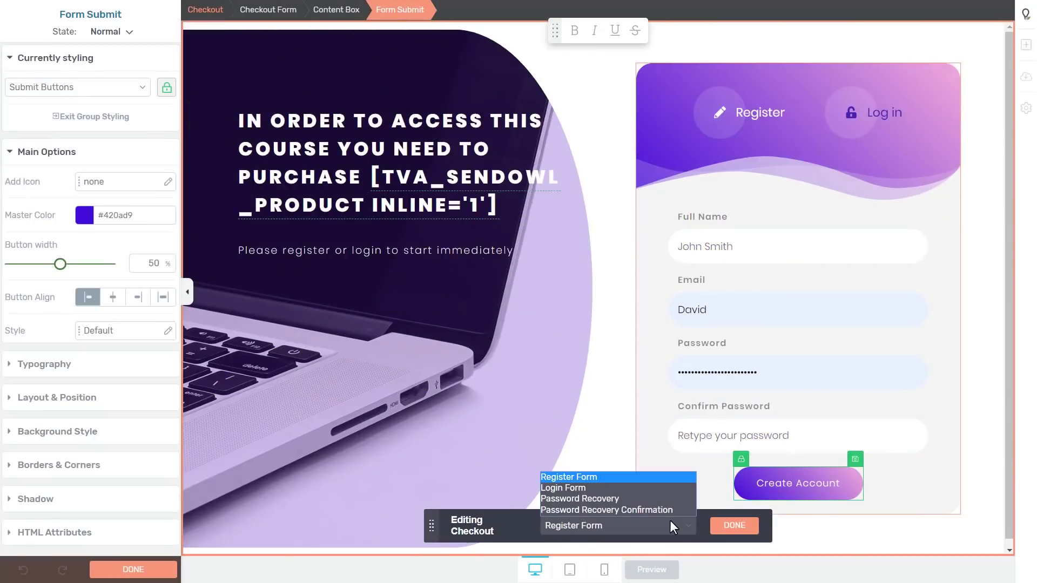
pyautogui.click(629, 486)
pyautogui.click(772, 411)
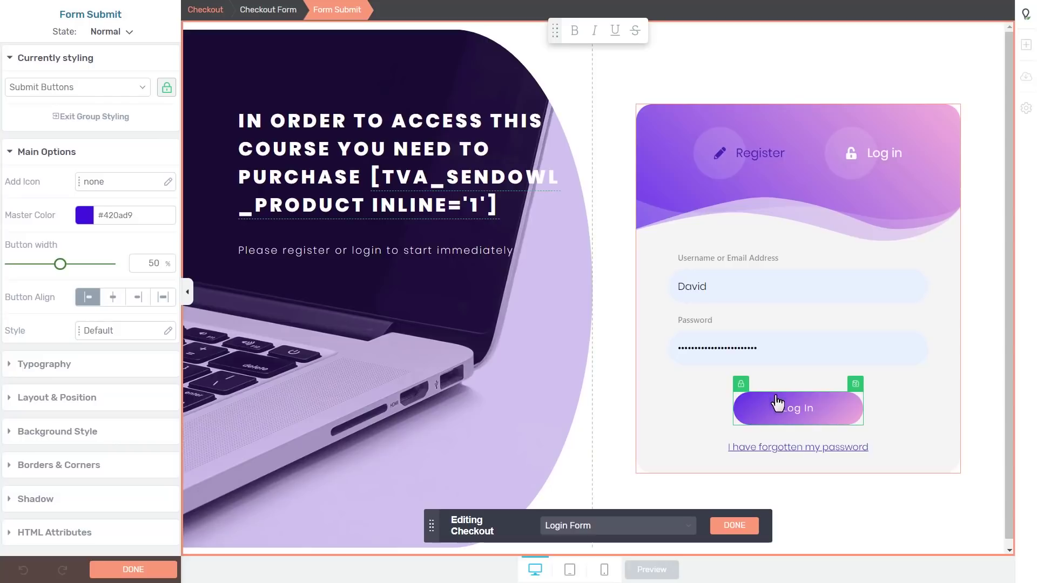
pyautogui.moveTo(817, 411); pyautogui.dragTo(765, 415)
pyautogui.write("C'mon in, brother!")
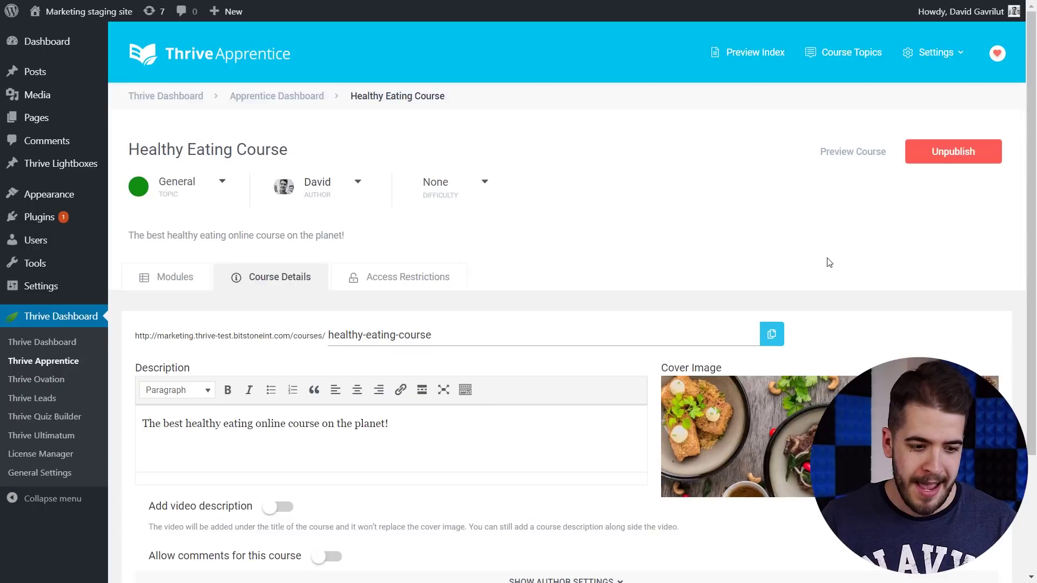
pyautogui.scroll(-3, 562, 172)
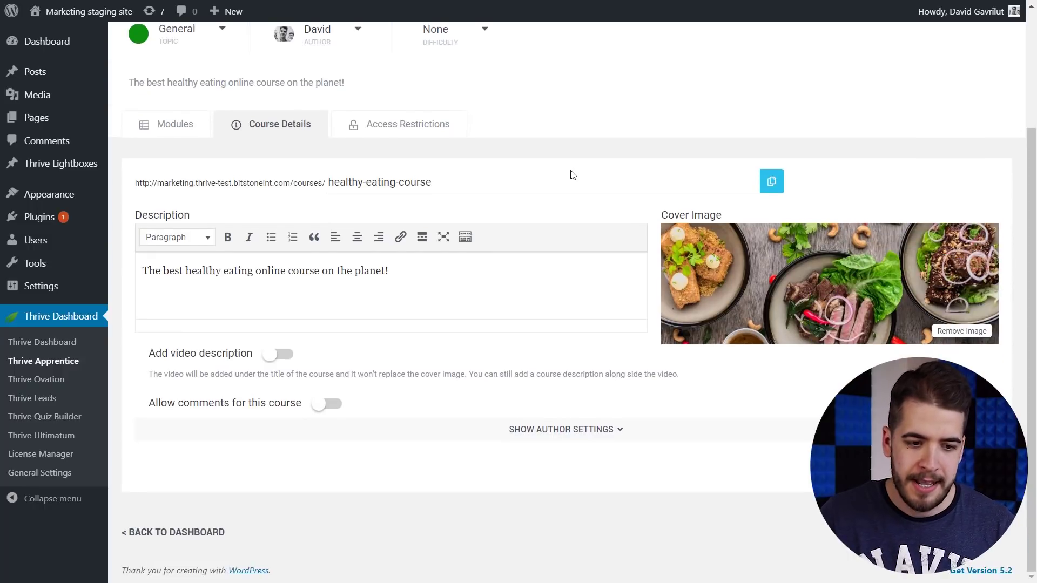
pyautogui.scroll(3, 600, 214)
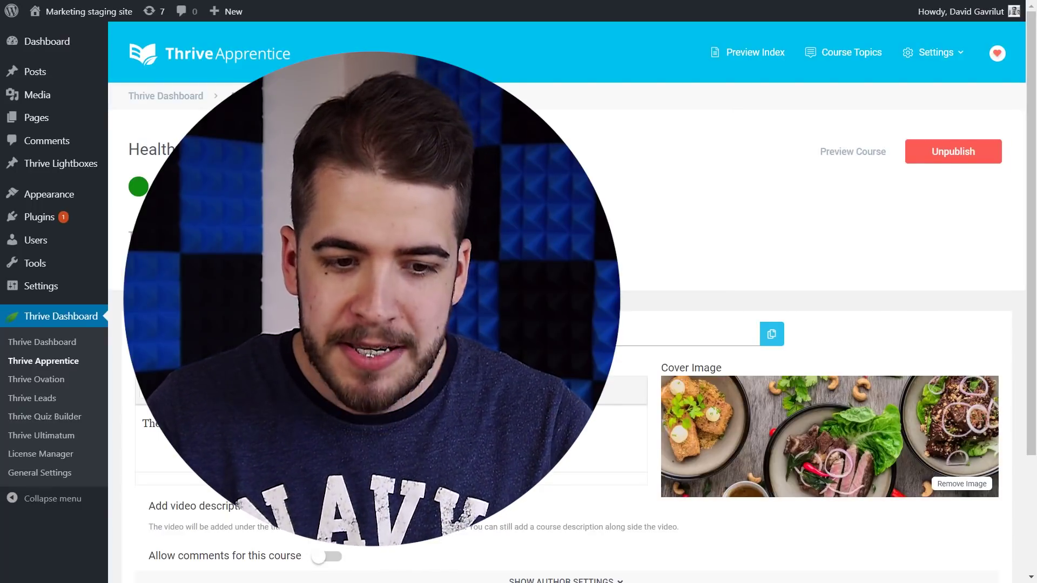
pyautogui.scroll(-3, 567, 302)
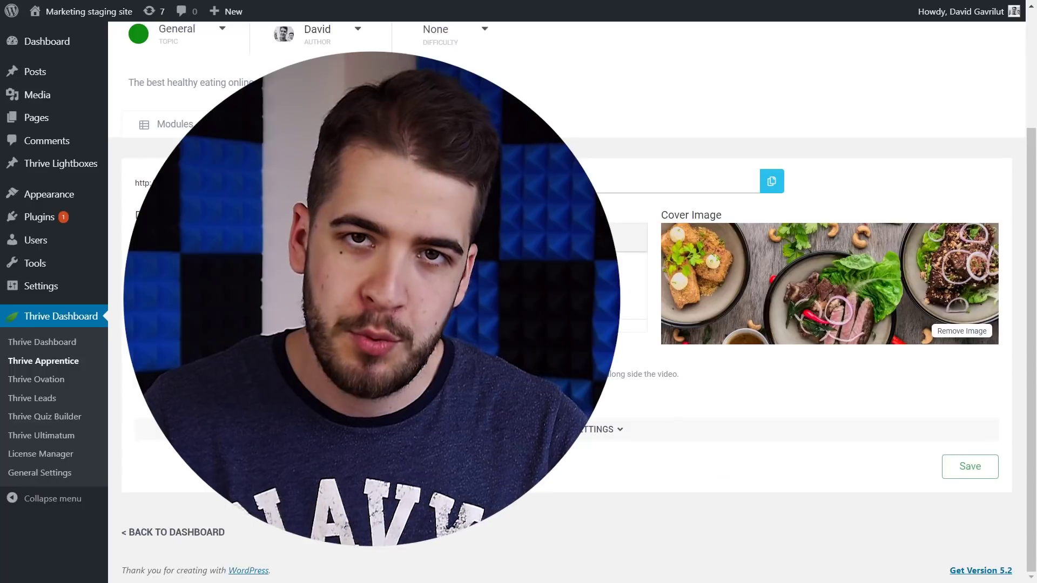
pyautogui.scroll(3, 567, 302)
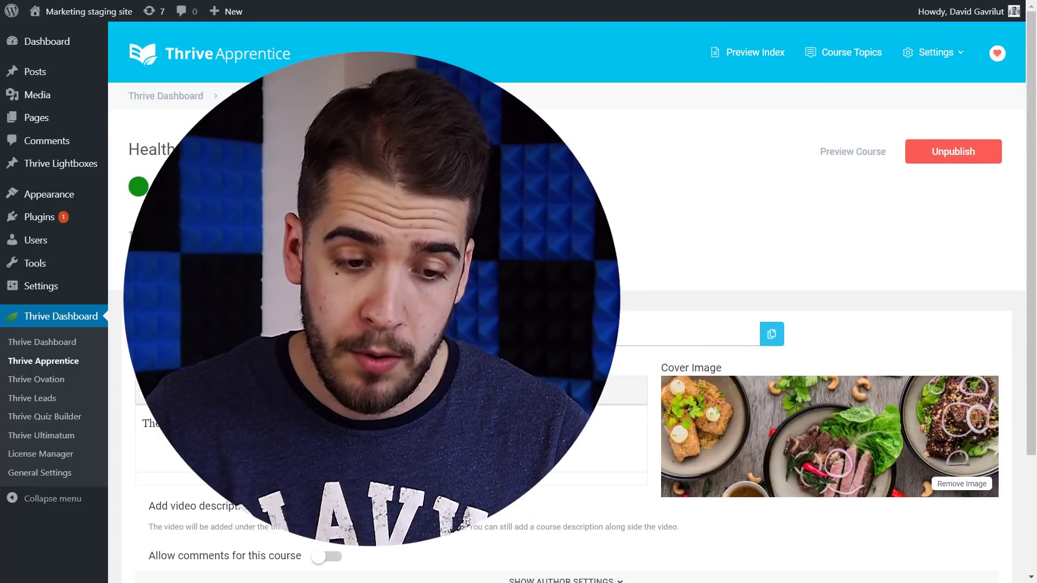
pyautogui.scroll(-3, 567, 302)
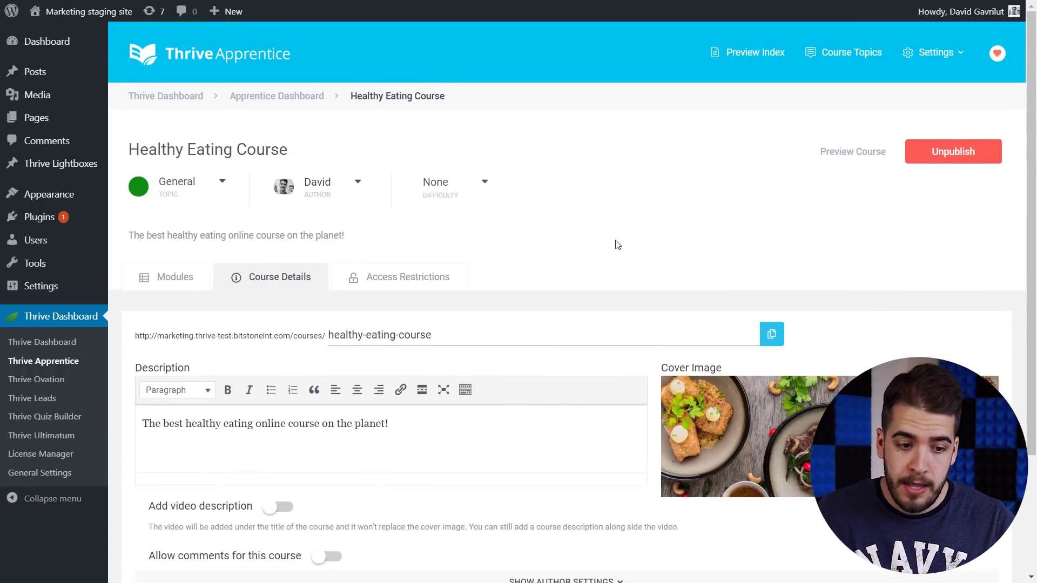
pyautogui.scroll(-3, 621, 234)
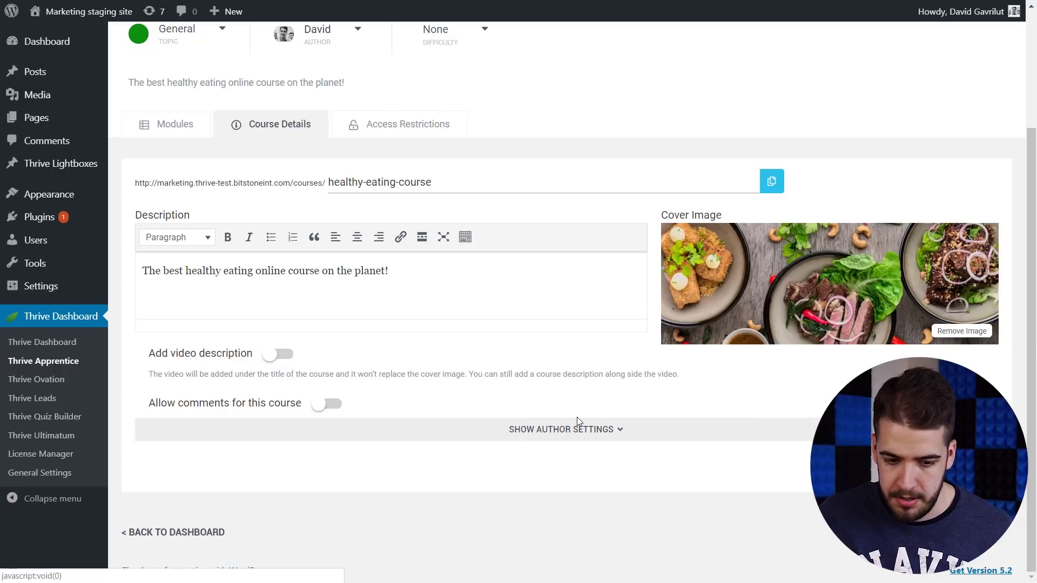
# Step: Set the course's Teacher Biography to 'Custom bio for this course'
pyautogui.click(594, 432)
pyautogui.scroll(-2, 583, 292)
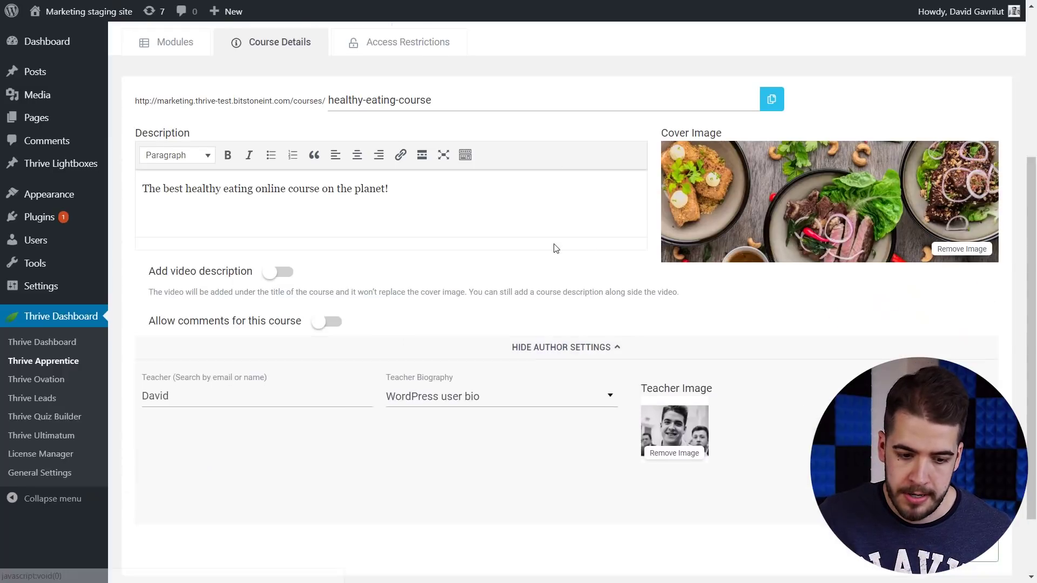
pyautogui.scroll(-2, 556, 248)
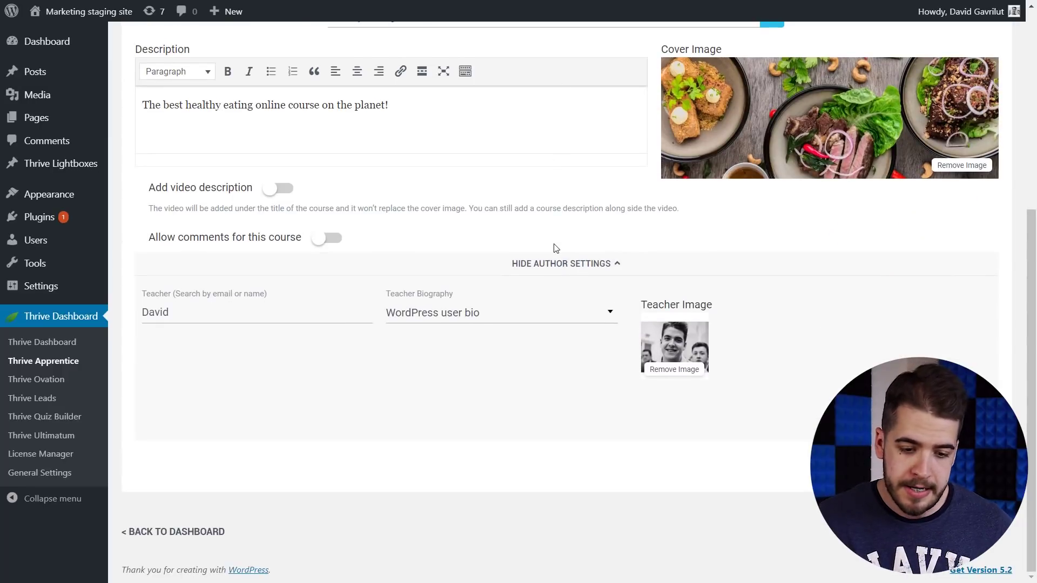
pyautogui.click(487, 319)
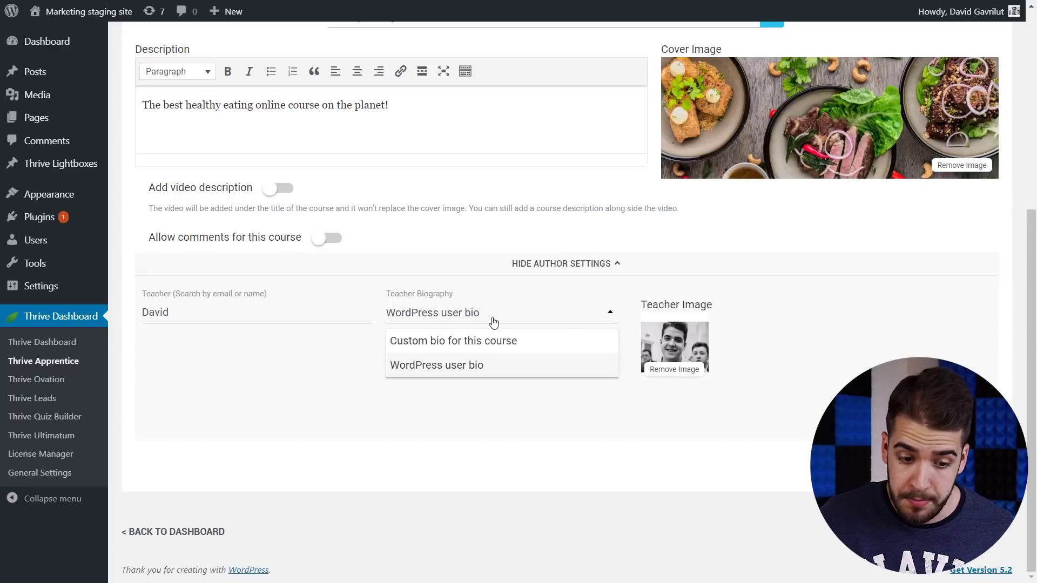
pyautogui.click(478, 349)
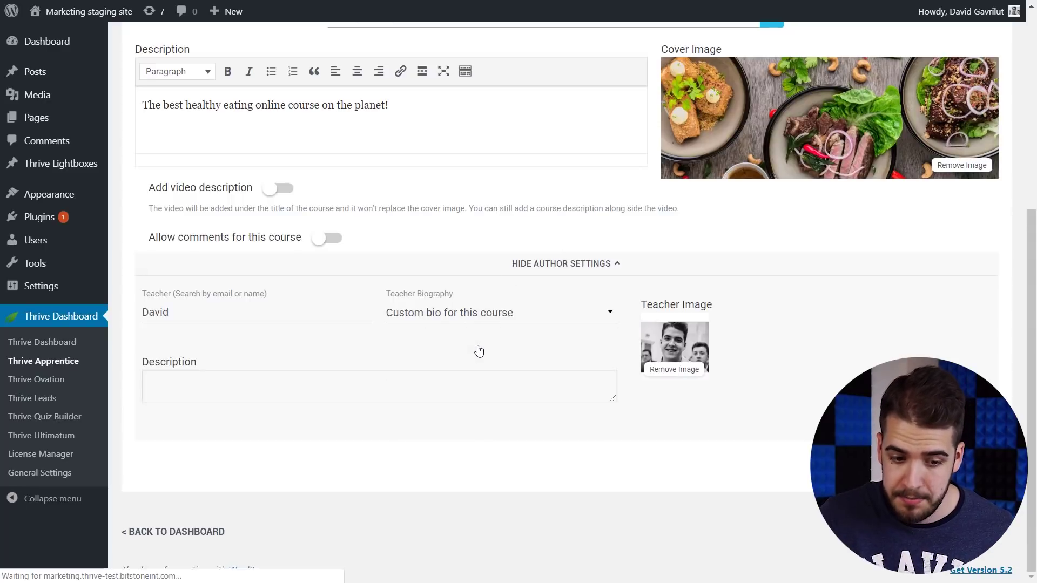
# Step: Write the bio description 'I have a lot of experience with nutrition.'
pyautogui.scroll(-2, 478, 351)
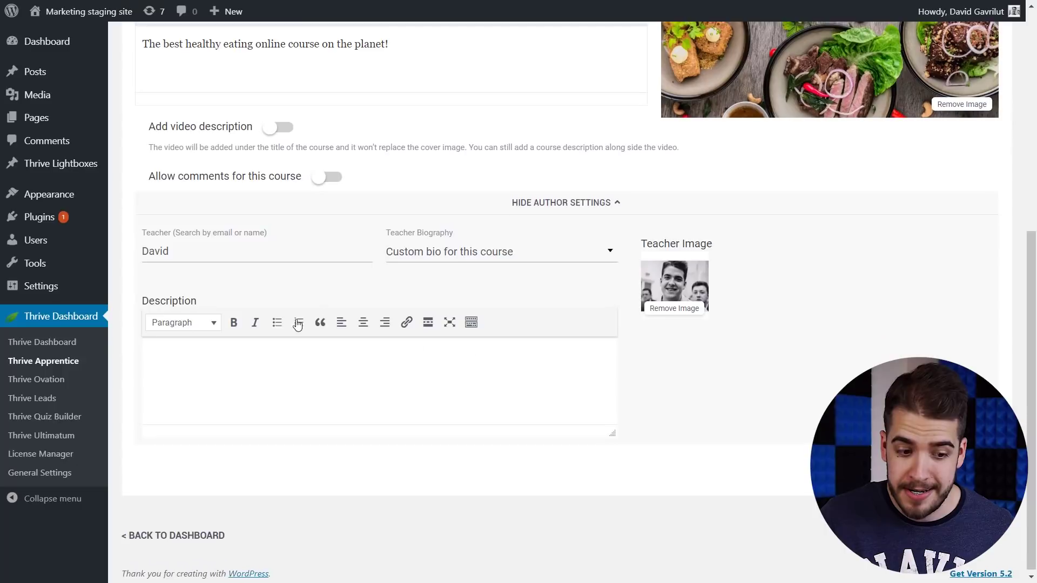
pyautogui.click(215, 371)
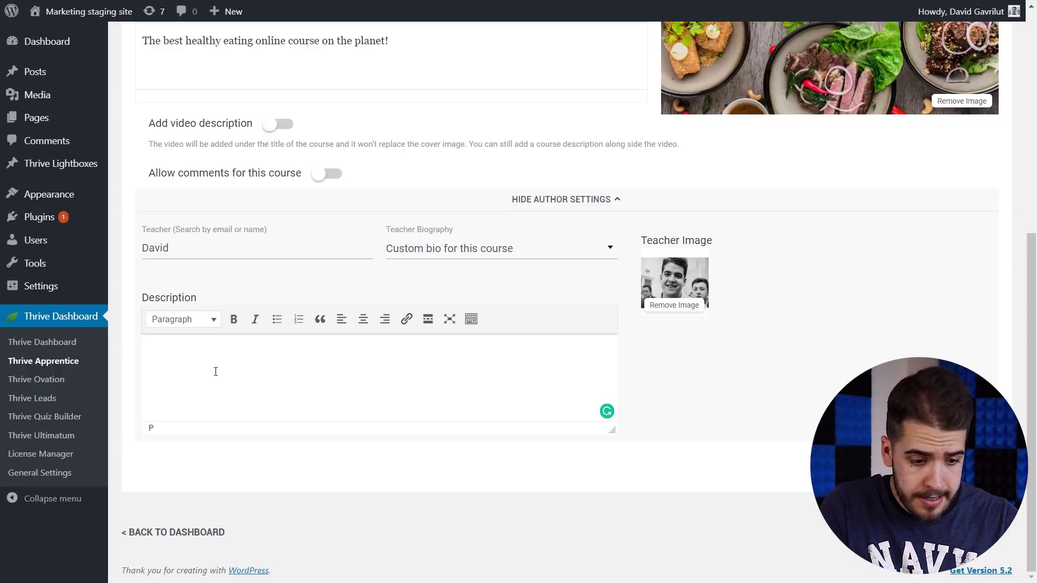
pyautogui.write('I havr')
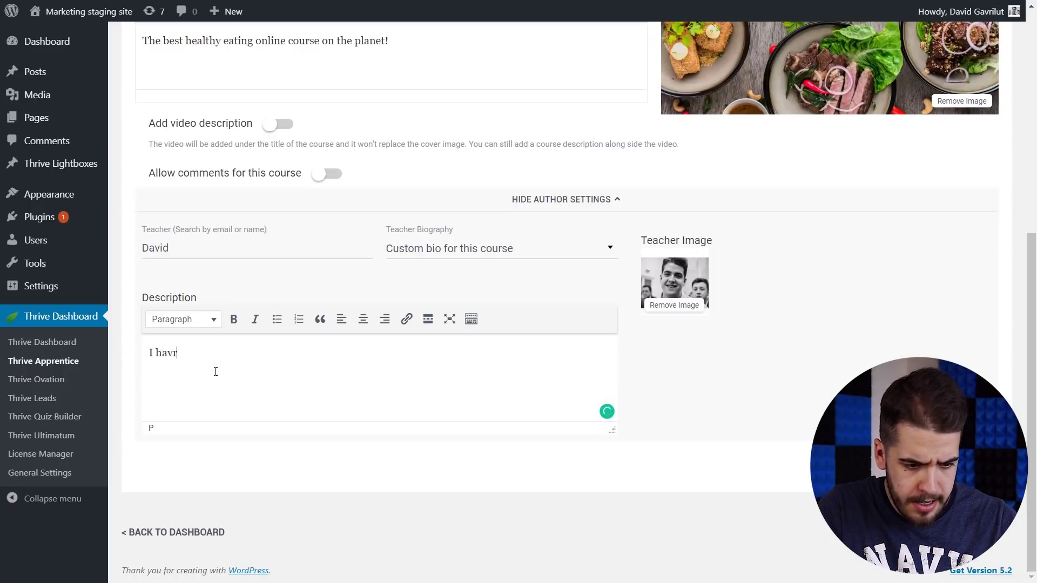
pyautogui.press('BackSpace')
pyautogui.press('BackSpace')
pyautogui.write('e a lot ')
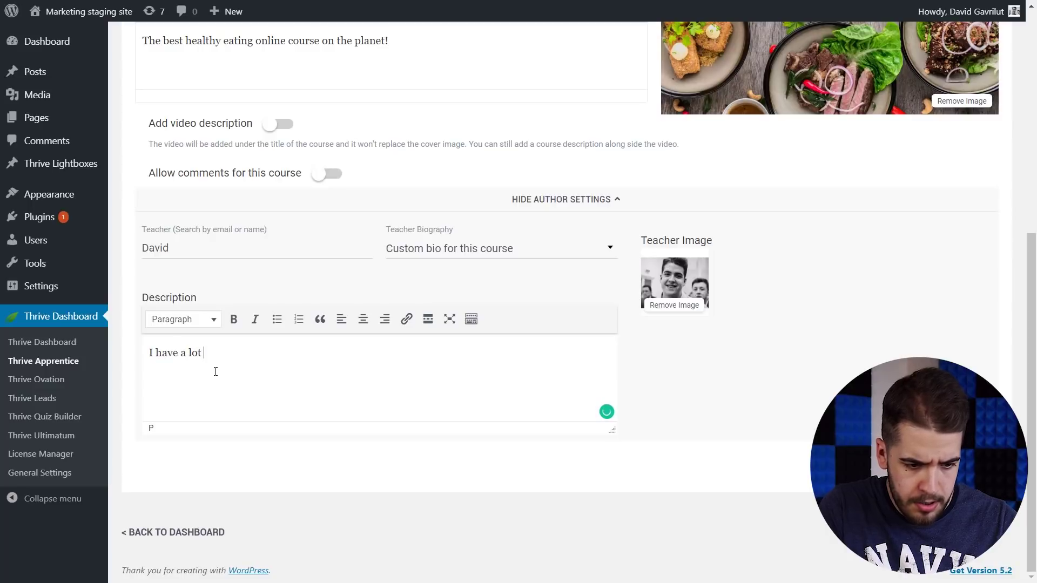
pyautogui.write('of experience ')
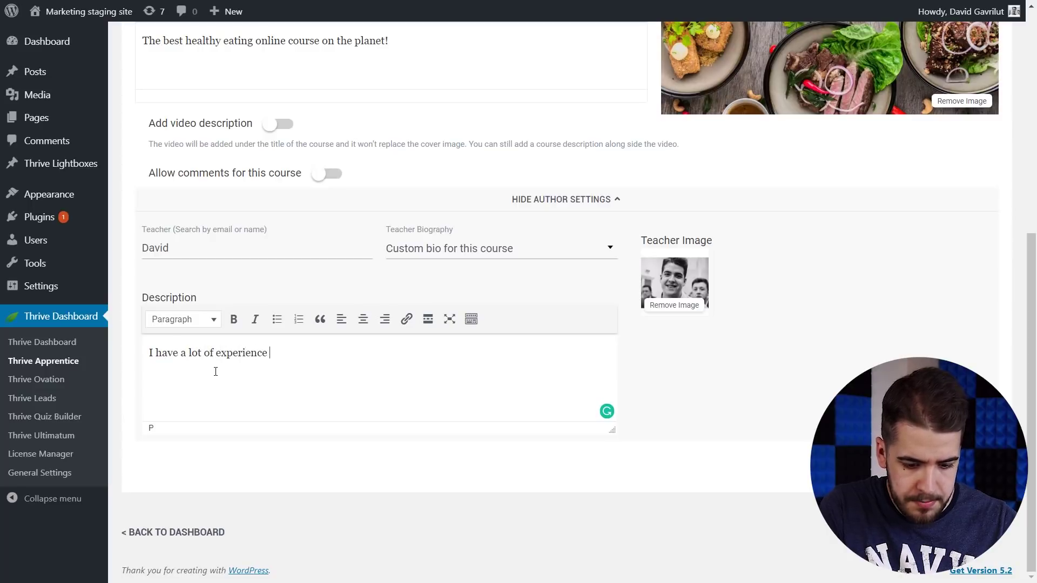
pyautogui.write('with nutri')
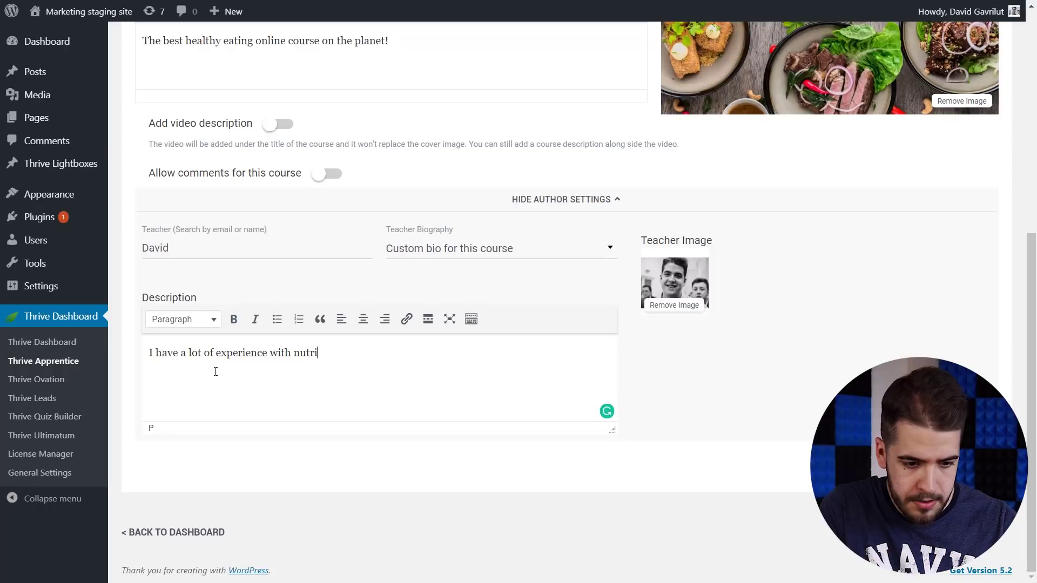
pyautogui.write('tion.')
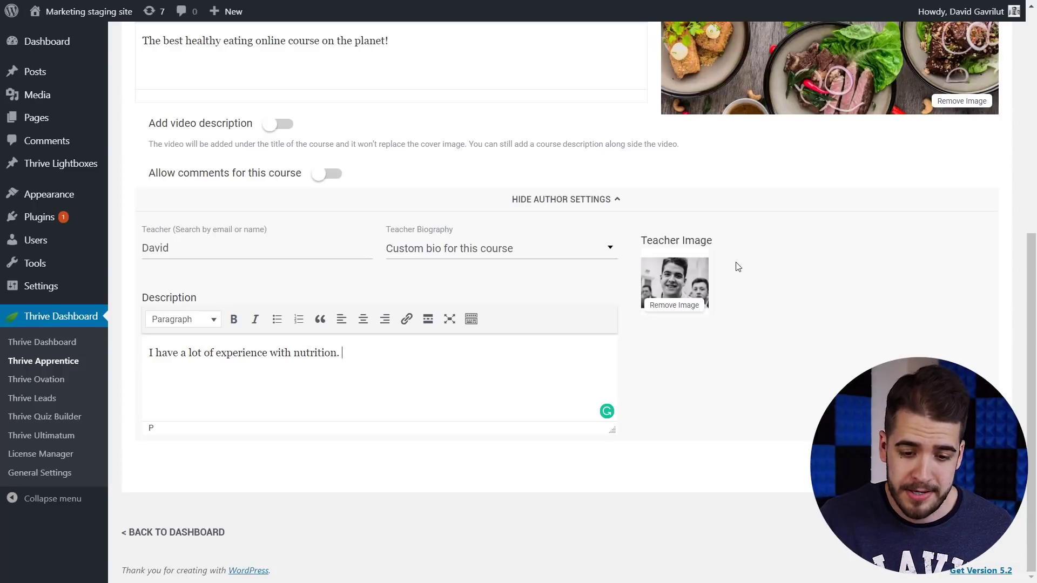
# Step: Replace the teacher image with the smiling bearded man's photo from the Media Library
pyautogui.click(681, 284)
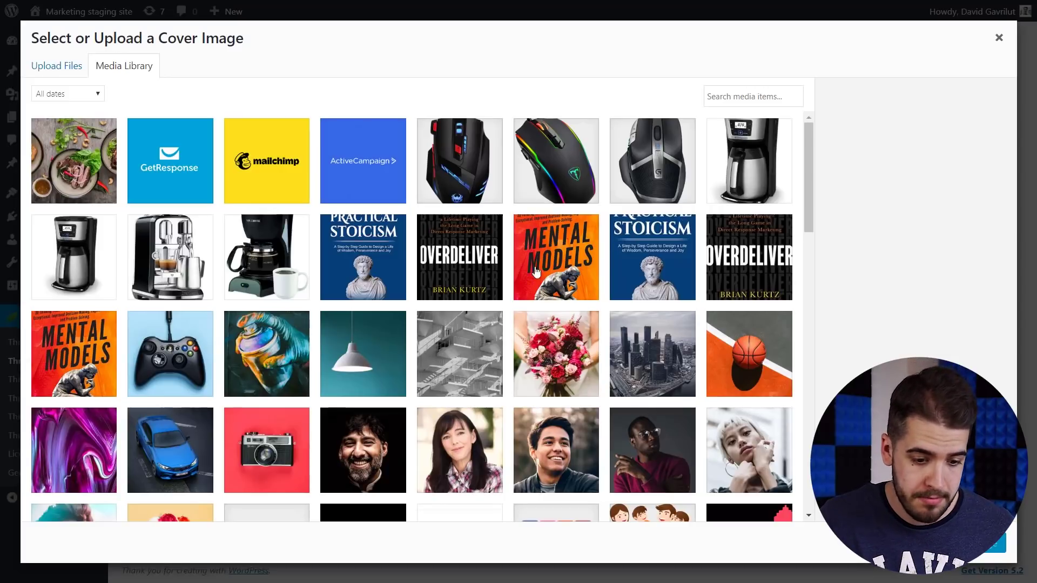
pyautogui.click(394, 448)
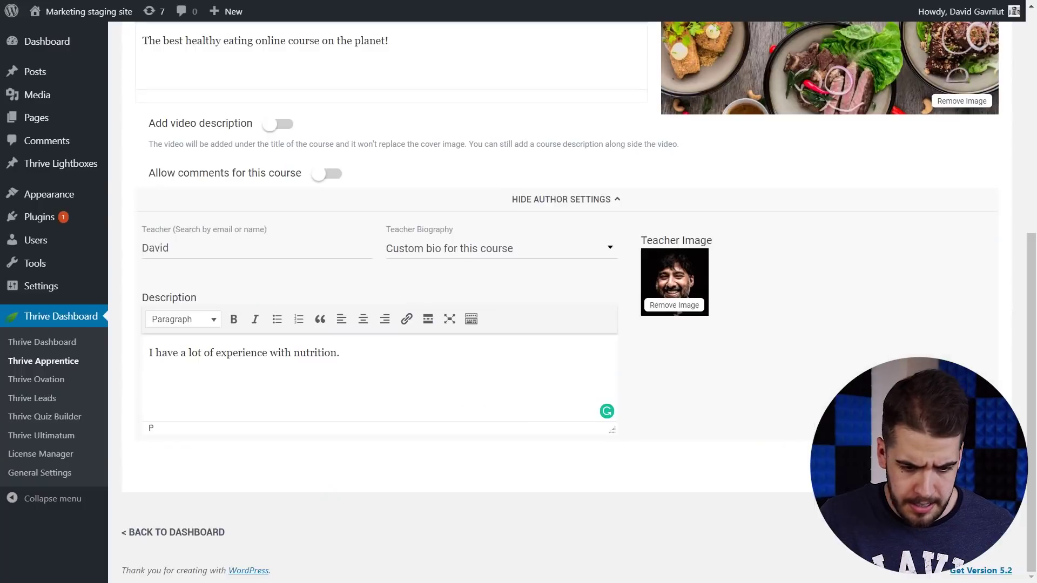
pyautogui.click(991, 542)
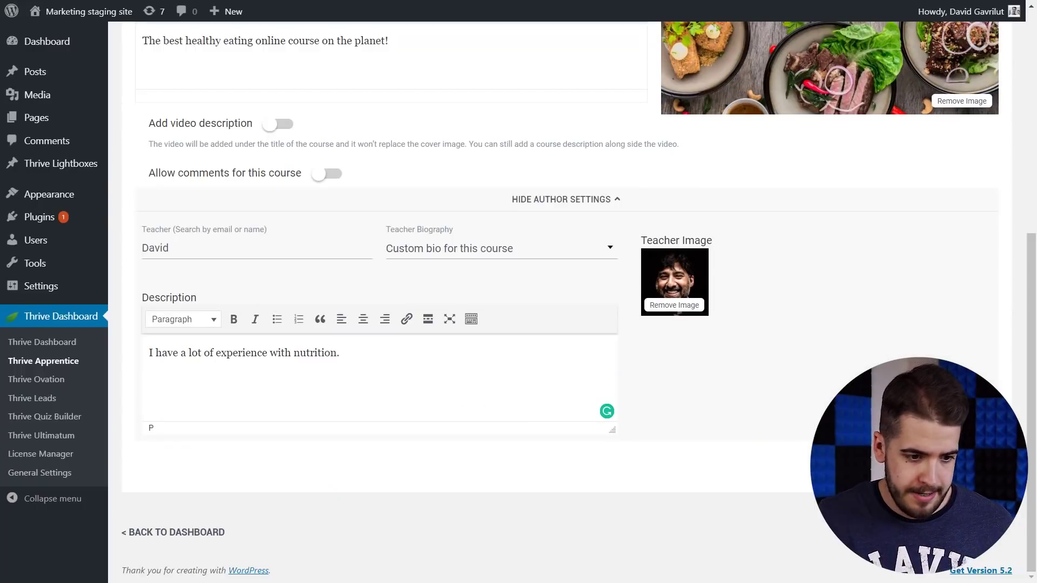
# Step: Scroll the course page preview to check the teacher bio
pyautogui.scroll(3, 572, 291)
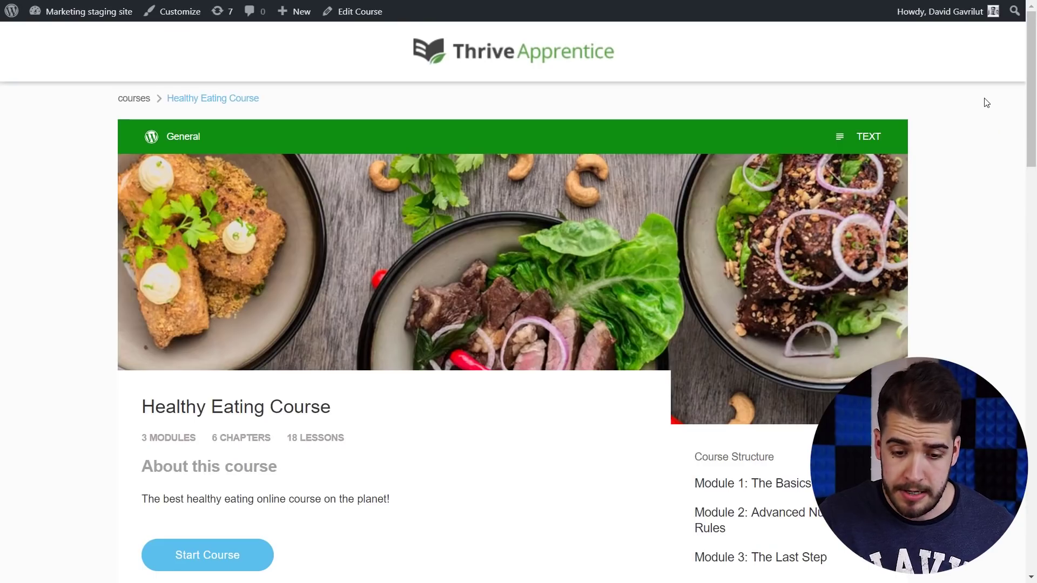
pyautogui.scroll(-6, 986, 103)
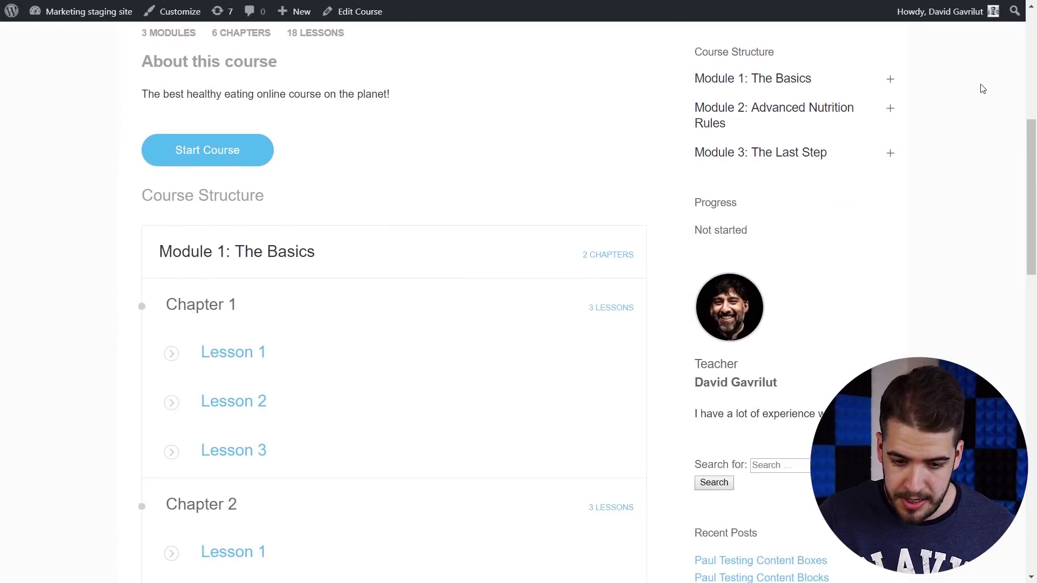
pyautogui.scroll(-1, 982, 89)
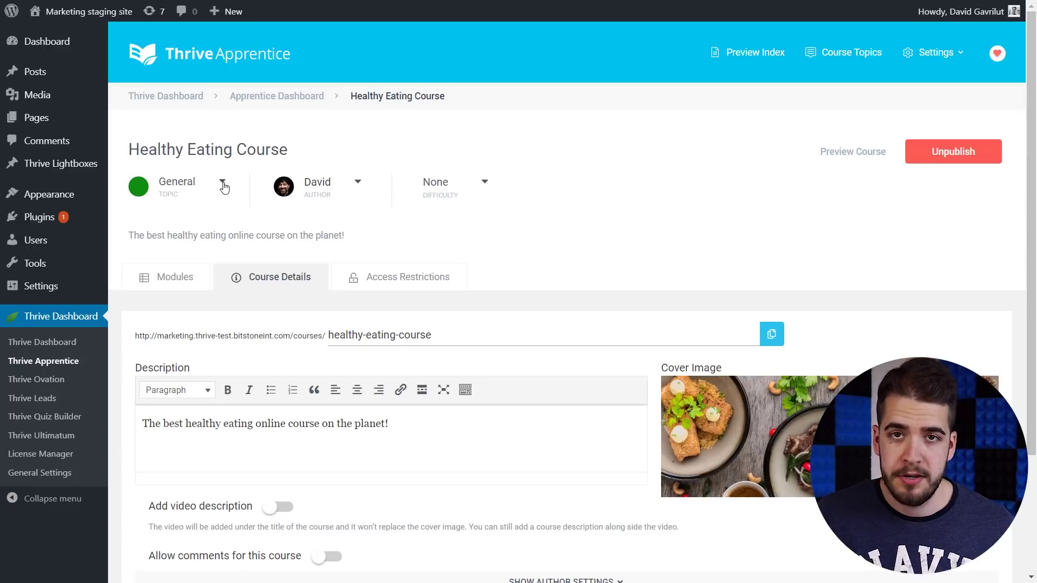
# Step: Open the Topic dropdown under the Healthy Eating Course title to list Specific and General
pyautogui.click(223, 184)
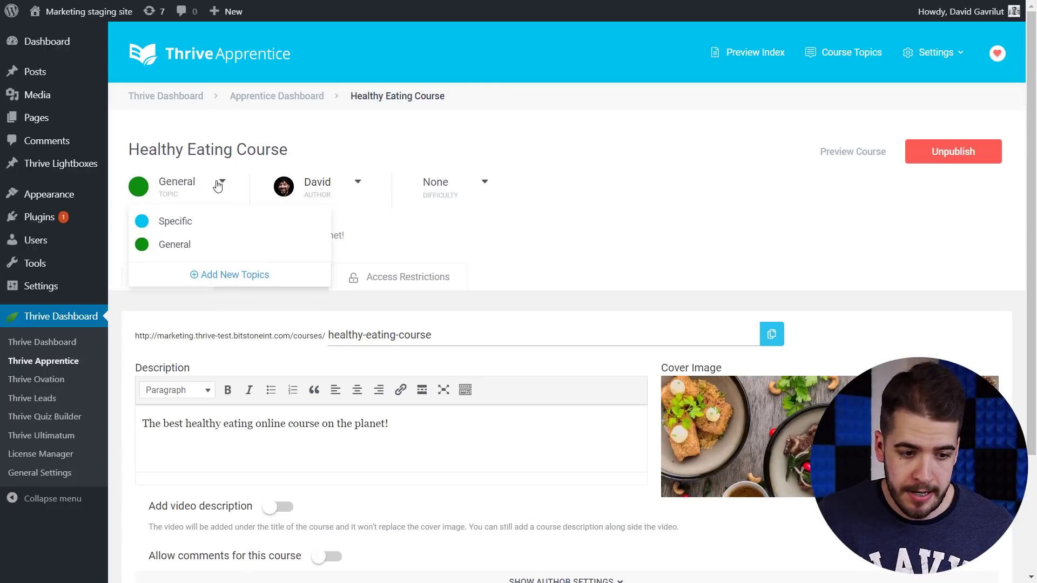
# Step: Add a new course topic titled 'Nutrtition'
pyautogui.click(240, 278)
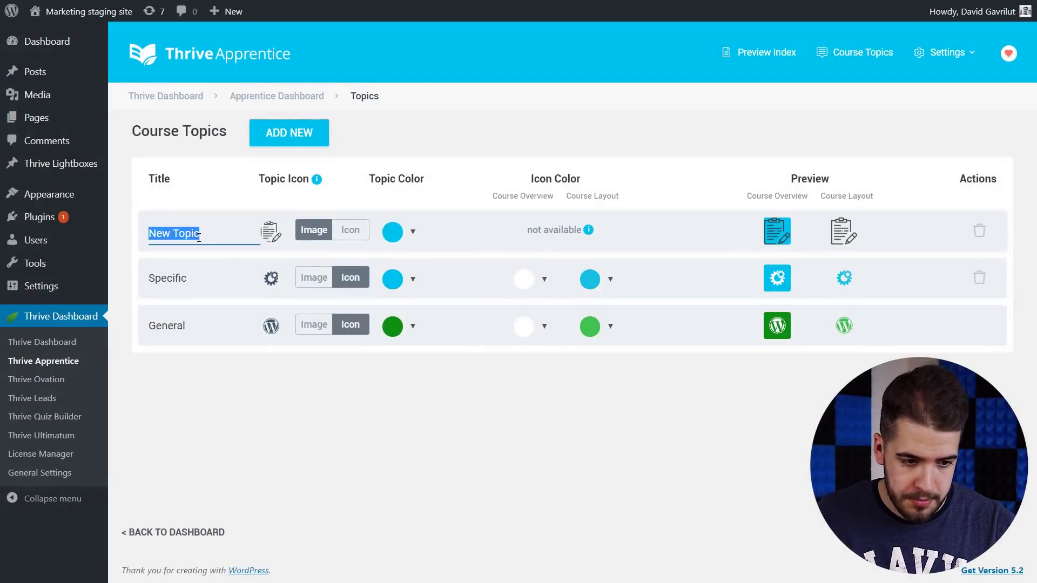
pyautogui.moveTo(107, 244)
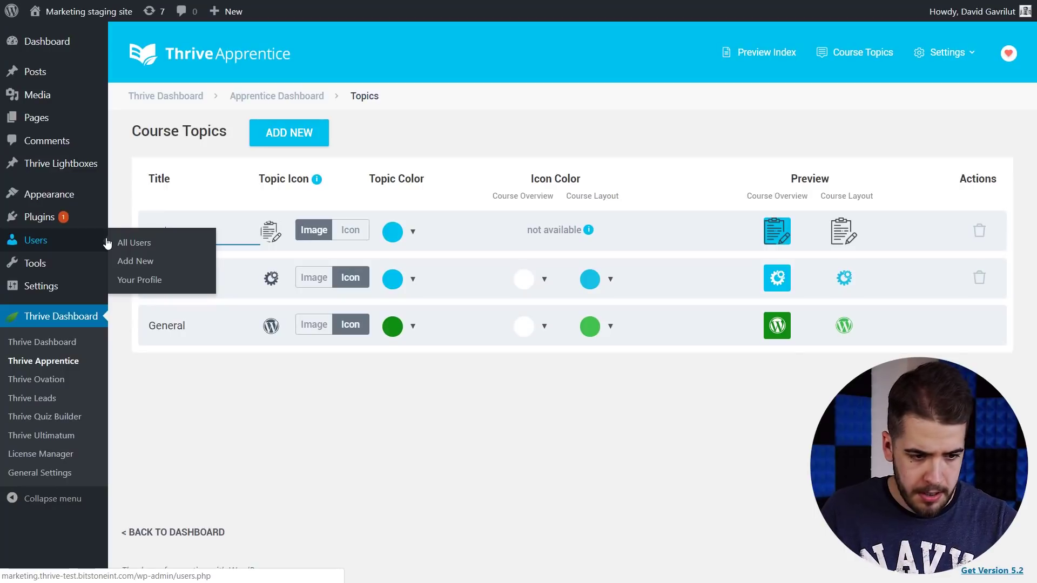
pyautogui.write('Nutr')
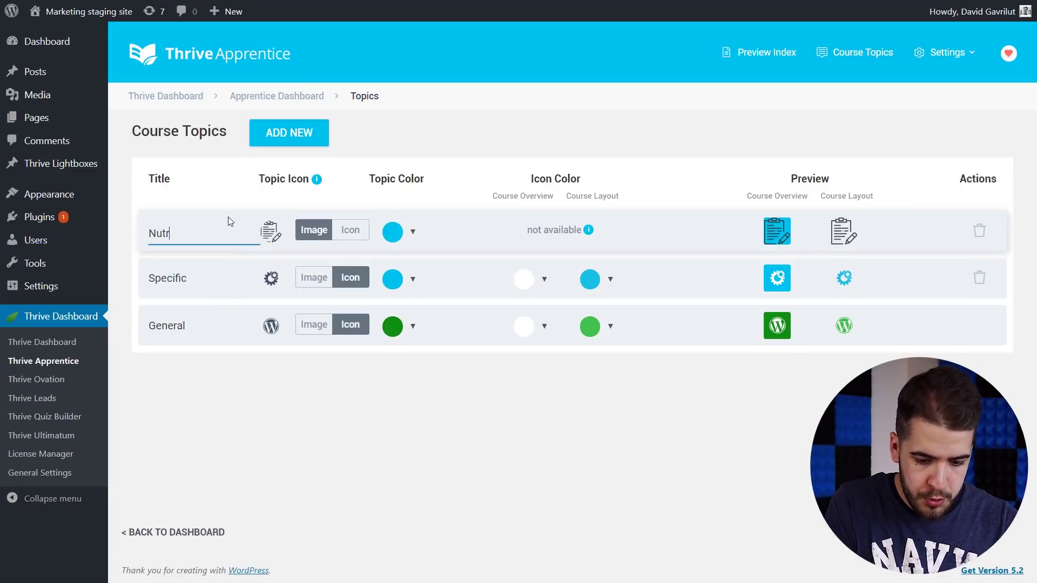
pyautogui.write('tition')
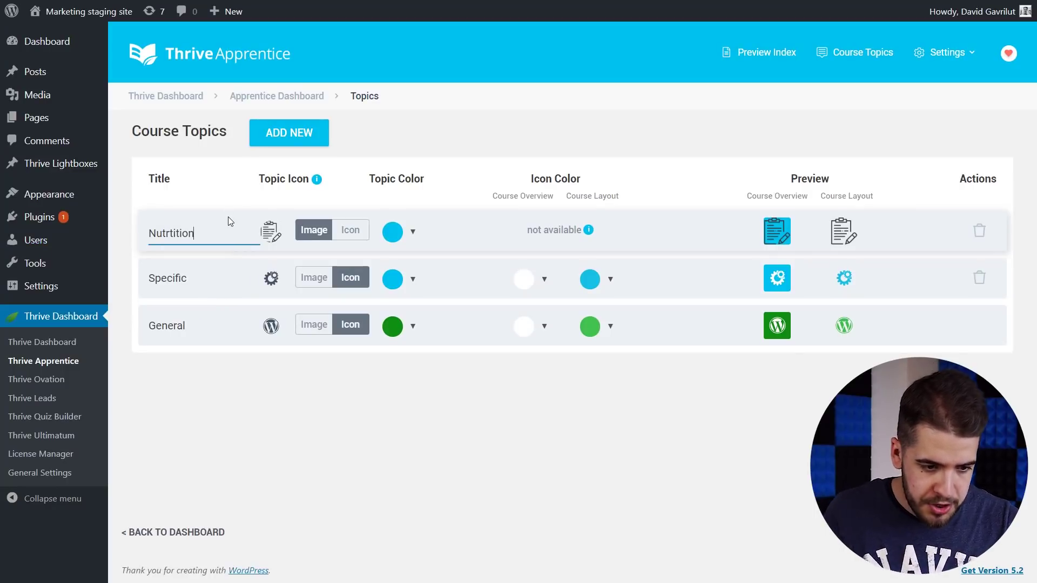
pyautogui.click(392, 412)
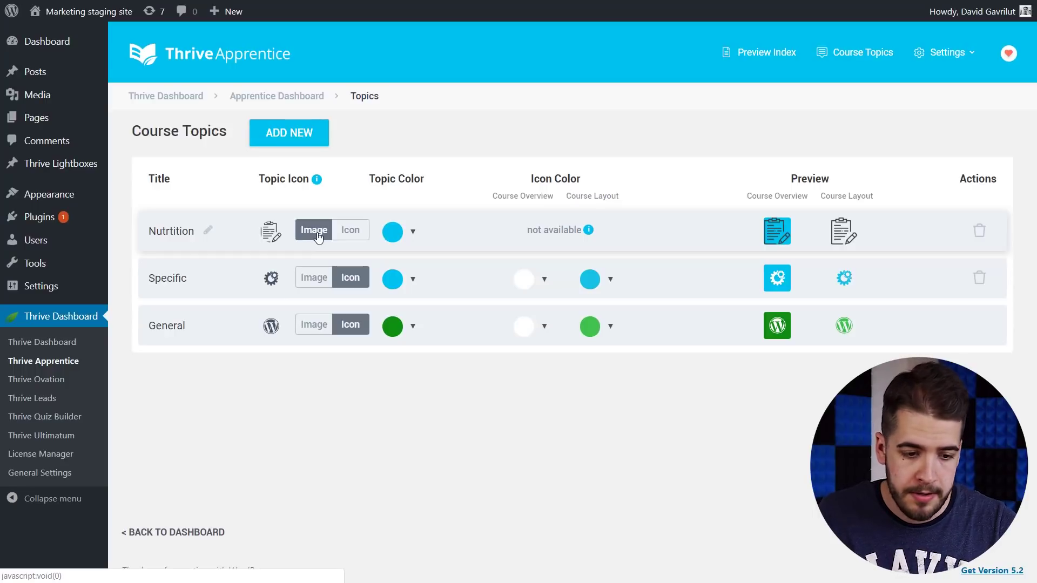
pyautogui.click(348, 231)
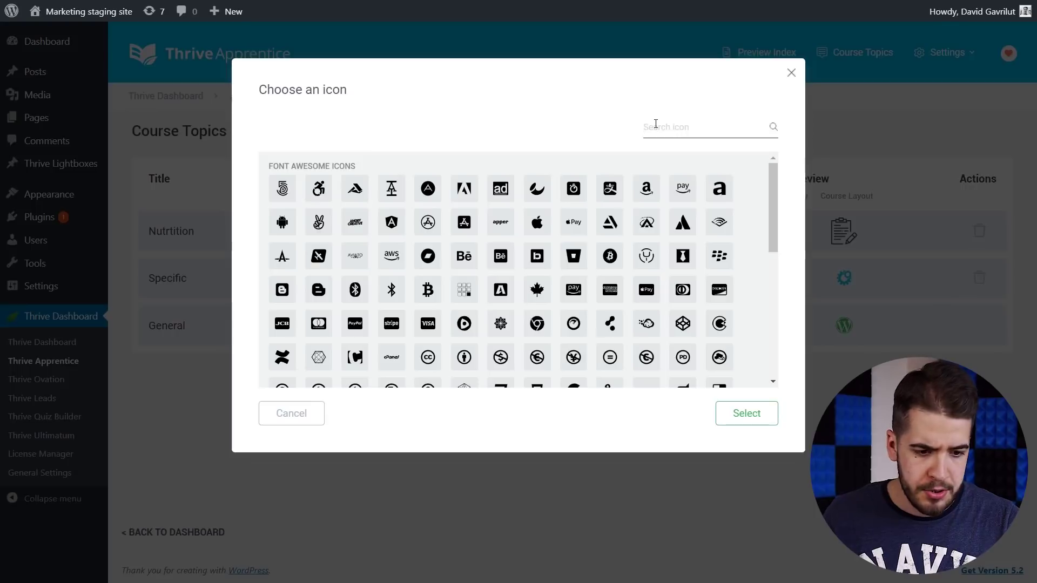
# Step: Give the Nutrtition topic a bicycle icon found by searching 'bic'
pyautogui.write('bic')
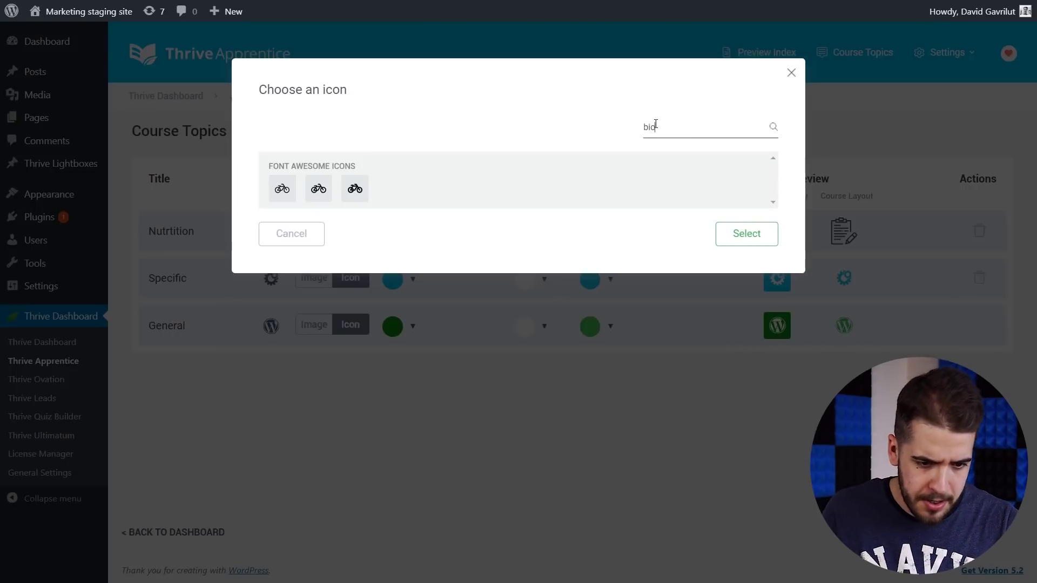
pyautogui.click(281, 188)
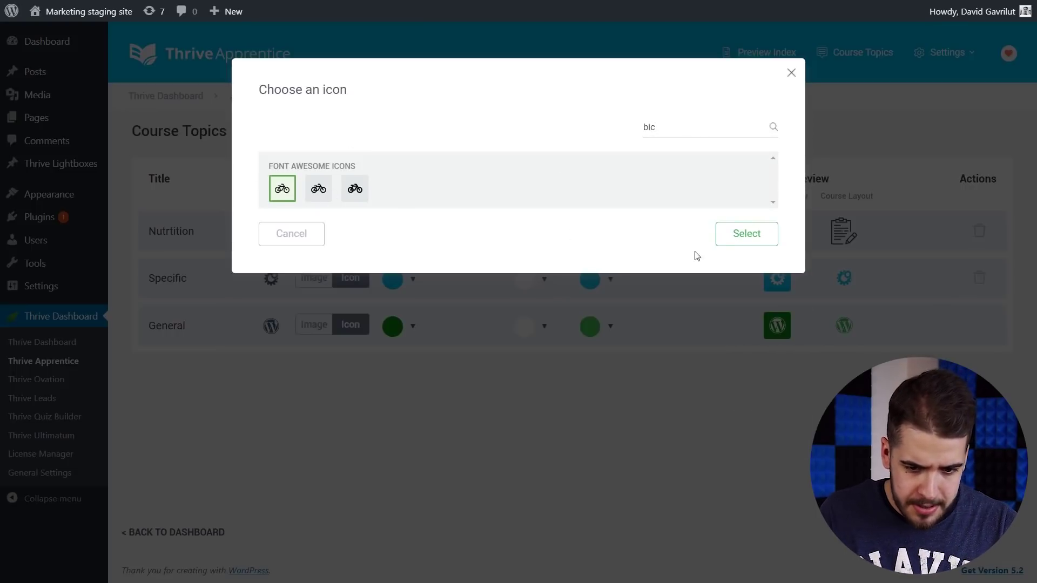
pyautogui.click(743, 236)
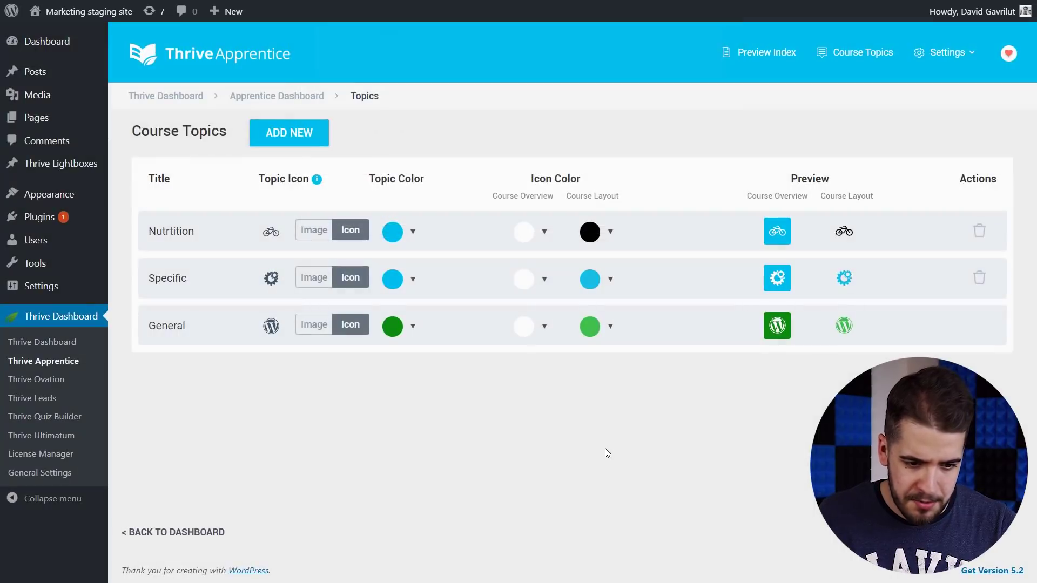
# Step: Change the Nutrtition topic colour from cyan to orange (#ef9a00)
pyautogui.click(410, 233)
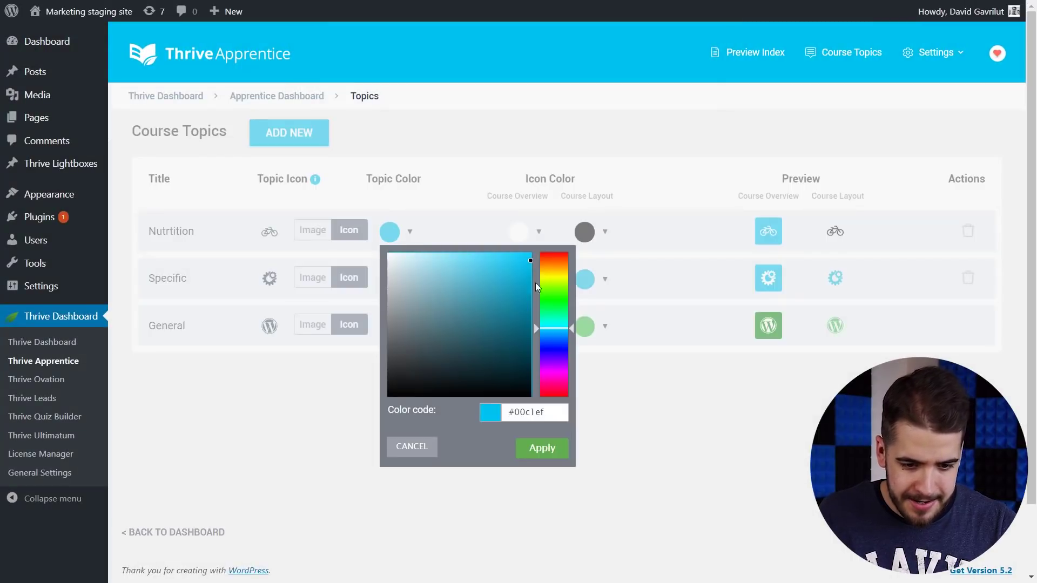
pyautogui.moveTo(556, 298)
pyautogui.mouseDown()
pyautogui.moveTo(556, 267)
pyautogui.moveTo(531, 252)
pyautogui.mouseUp()
pyautogui.click(553, 449)
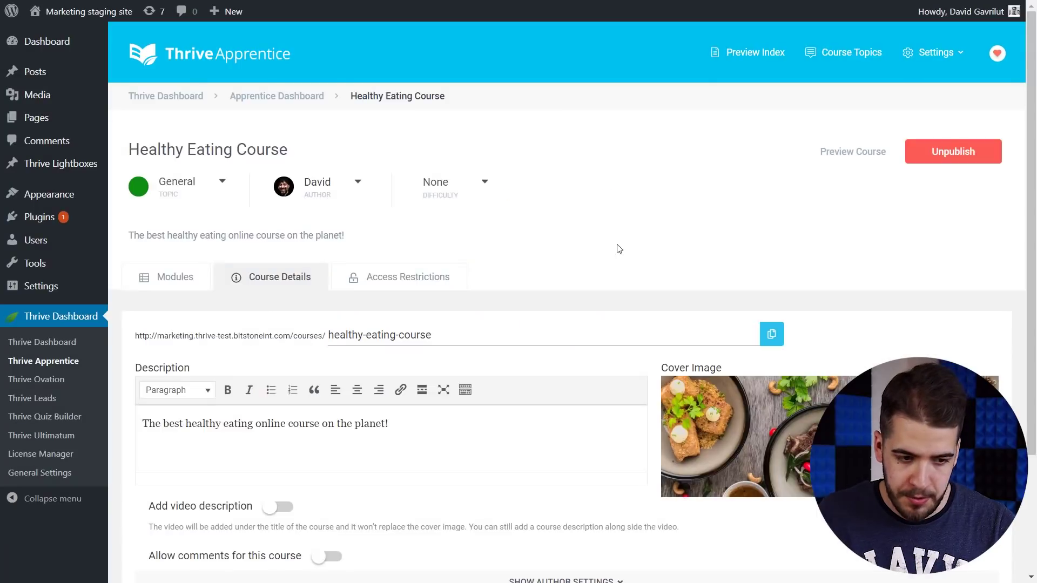
# Step: Assign Healthy Eating Course to Nutrtition and filter the course catalogue to Nutrtition
pyautogui.click(221, 184)
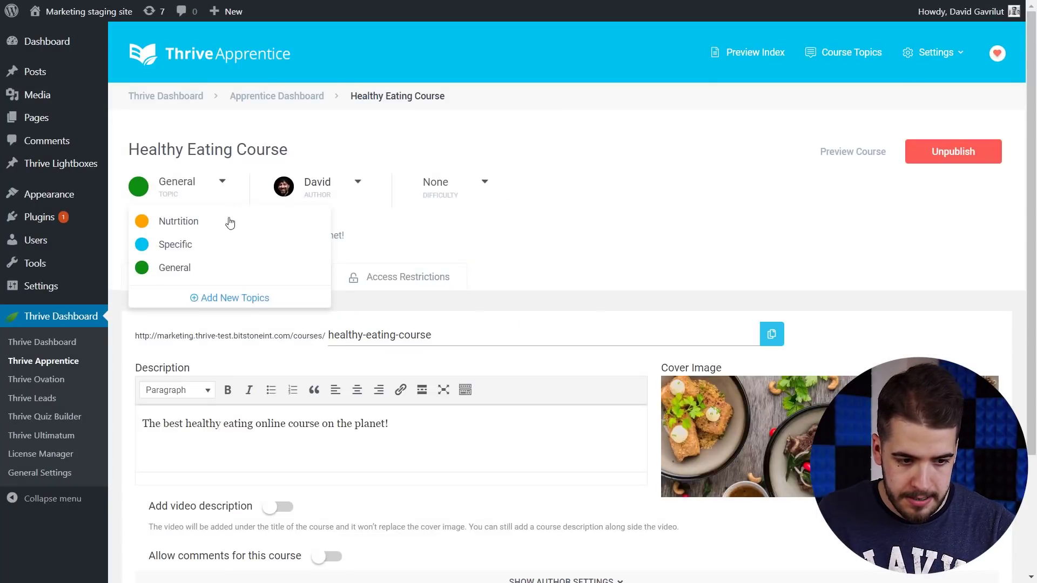
pyautogui.click(183, 225)
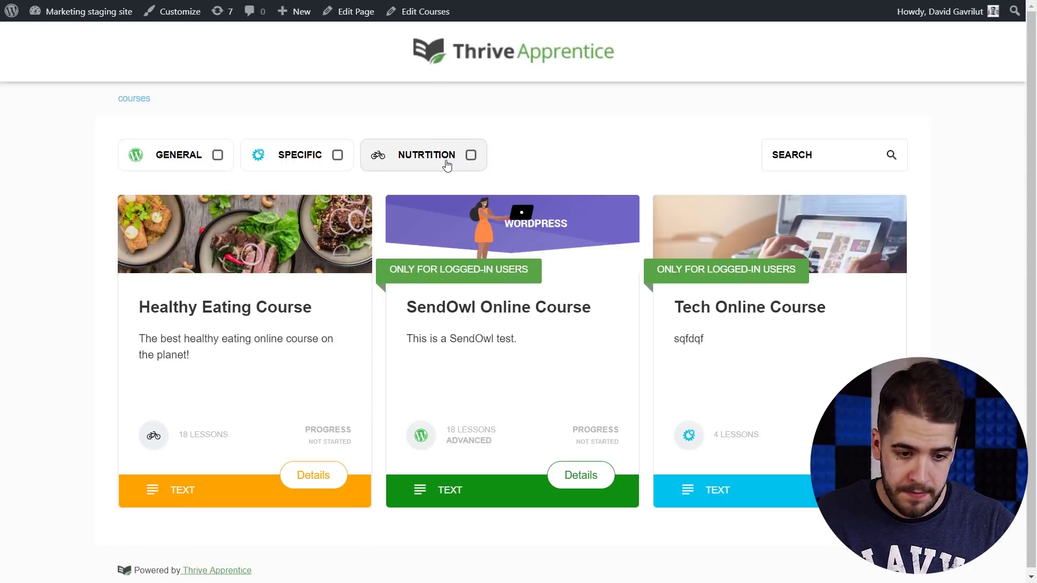
pyautogui.click(415, 170)
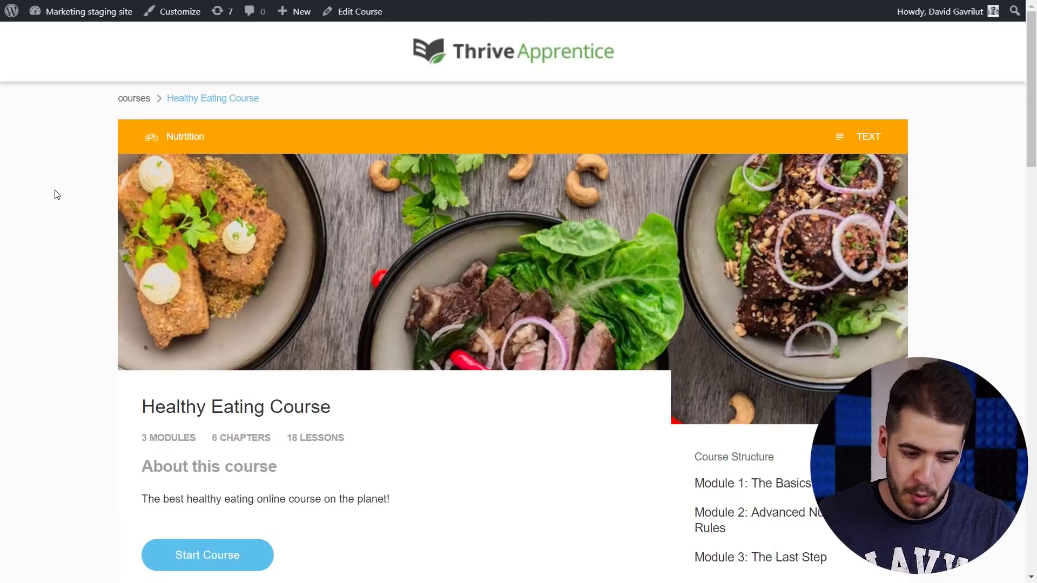
# Step: Scroll up and down through the published Healthy Eating Course page to review it
pyautogui.scroll(-3, 60, 183)
pyautogui.scroll(-18, 60, 162)
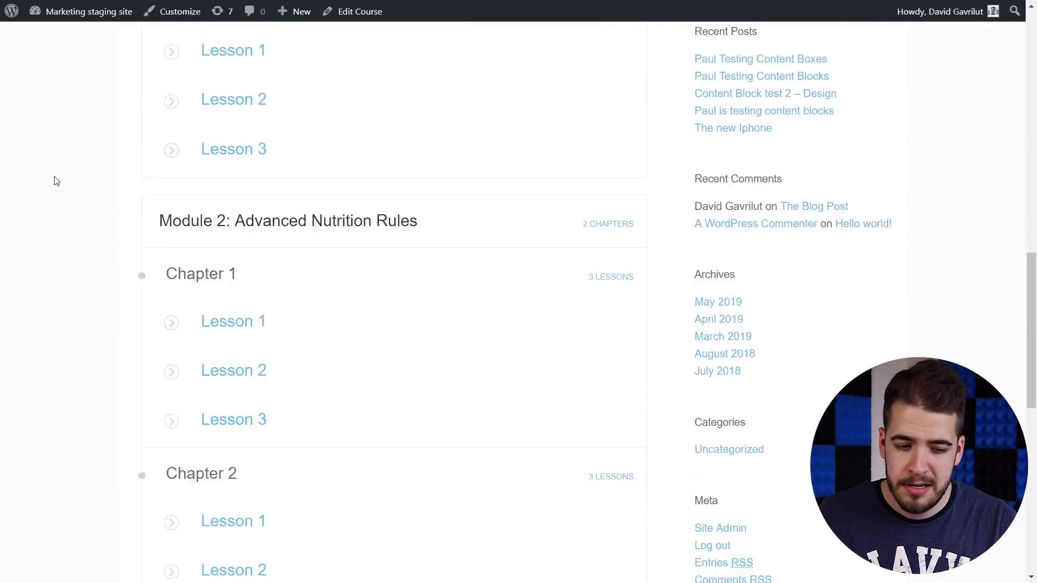
pyautogui.scroll(-4, 57, 175)
pyautogui.scroll(5, 54, 178)
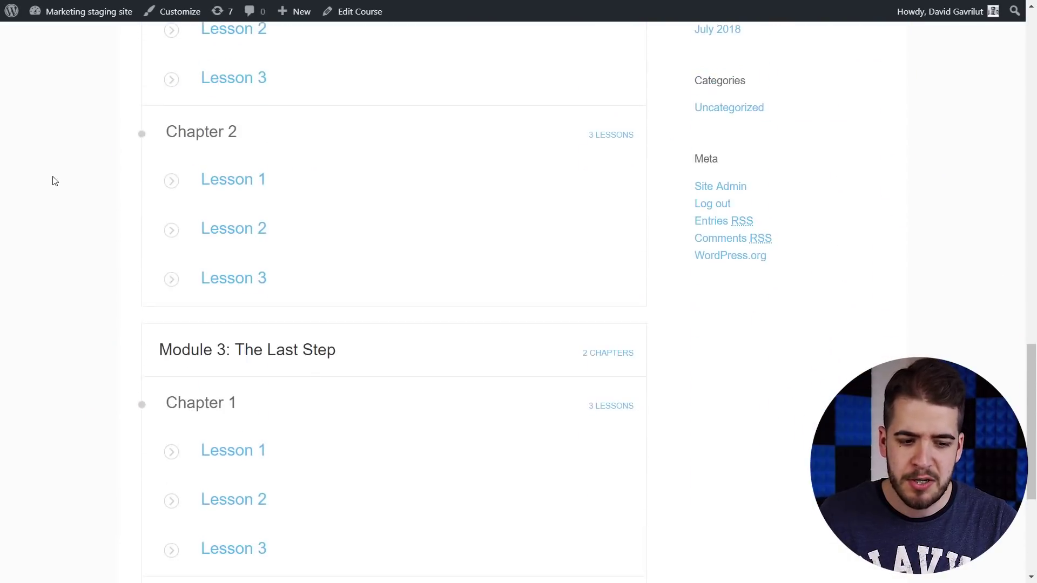
pyautogui.scroll(-4, 54, 179)
pyautogui.scroll(-1, 54, 181)
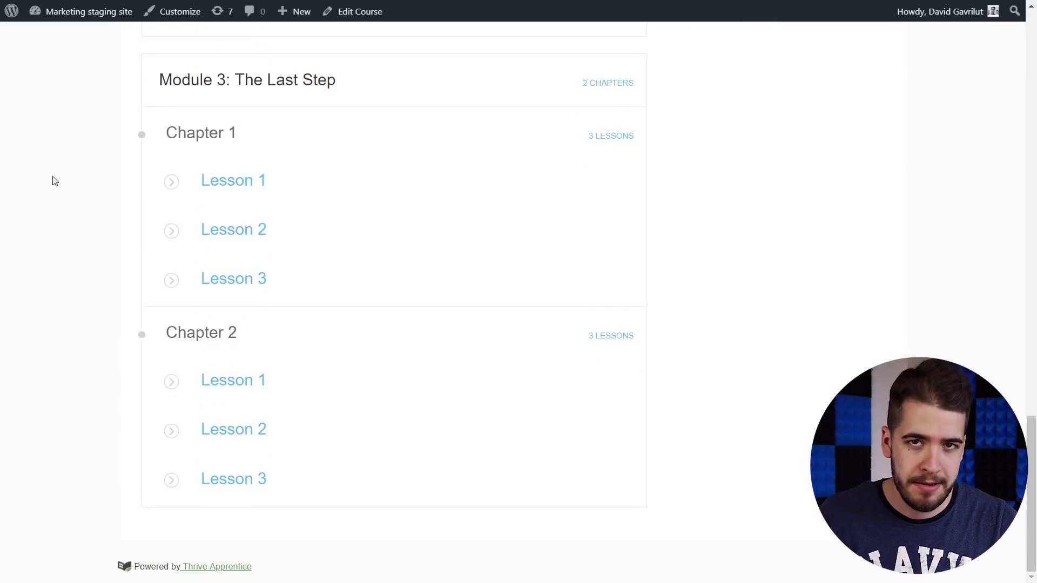
pyautogui.scroll(14, 62, 186)
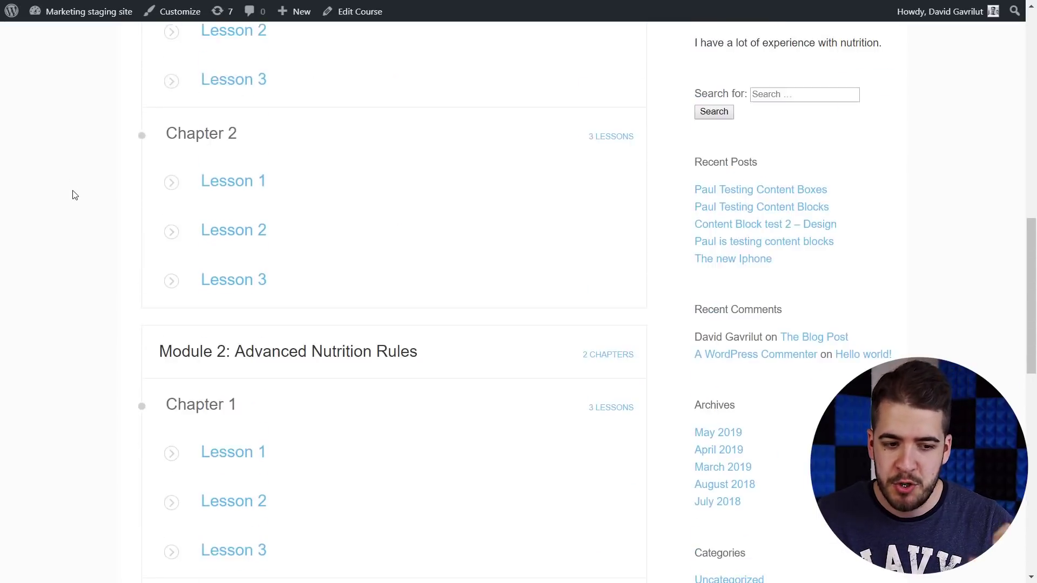
pyautogui.scroll(12, 76, 199)
pyautogui.scroll(-9, 84, 213)
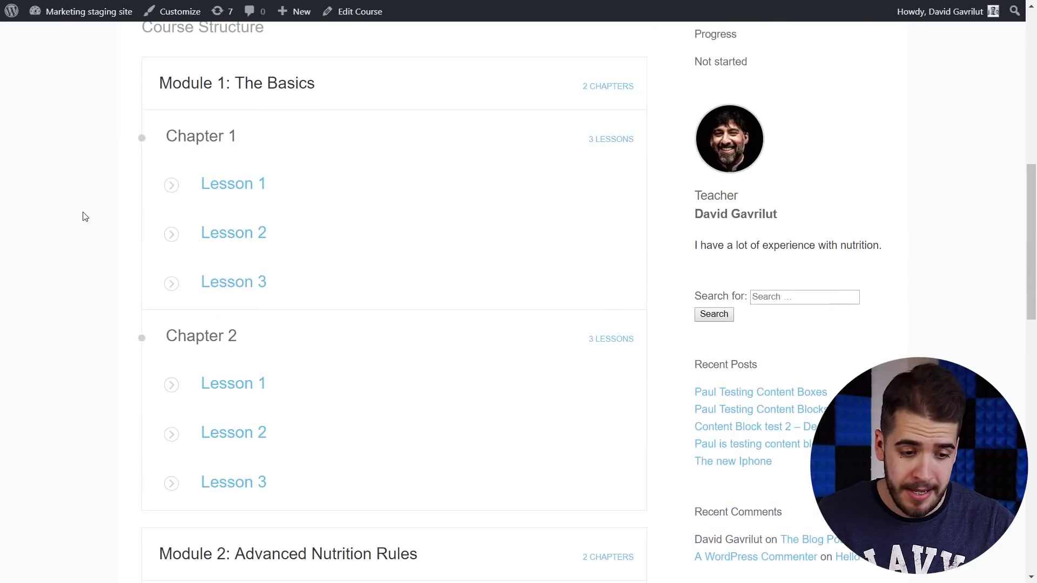
pyautogui.scroll(-9, 83, 216)
pyautogui.scroll(-6, 90, 216)
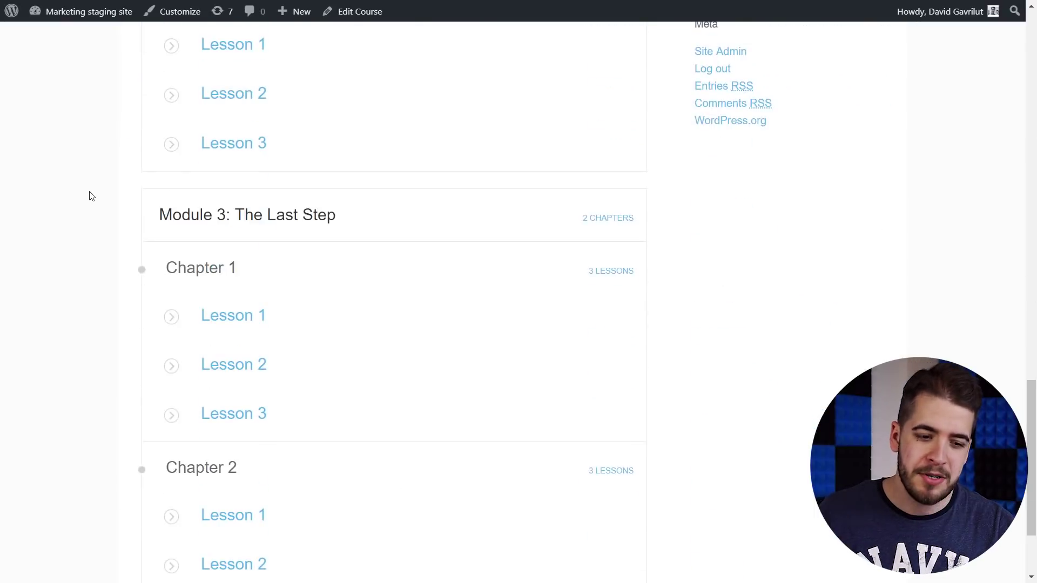
pyautogui.scroll(20, 92, 197)
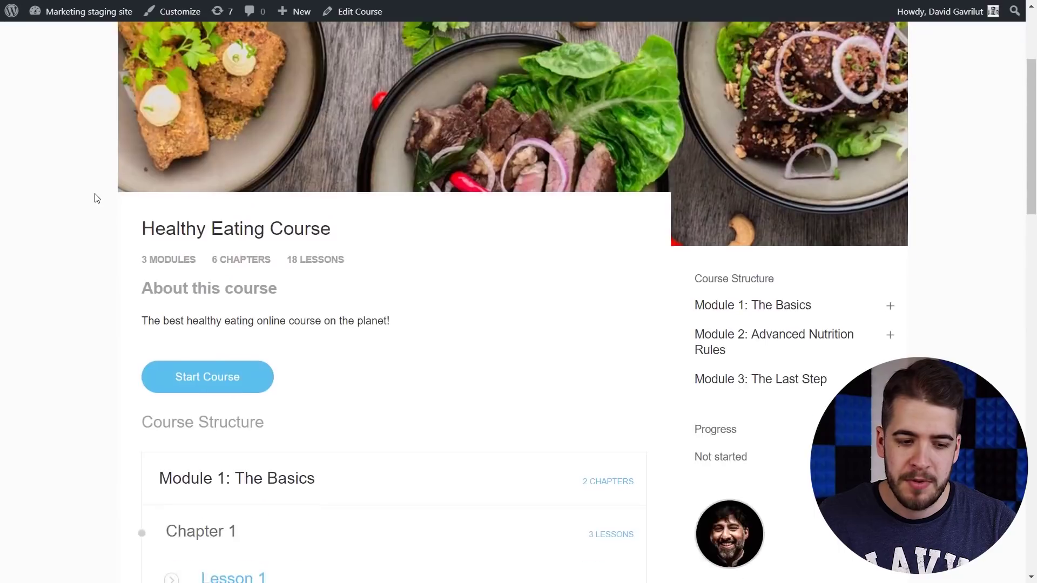
pyautogui.scroll(3, 95, 203)
pyautogui.scroll(-5, 97, 204)
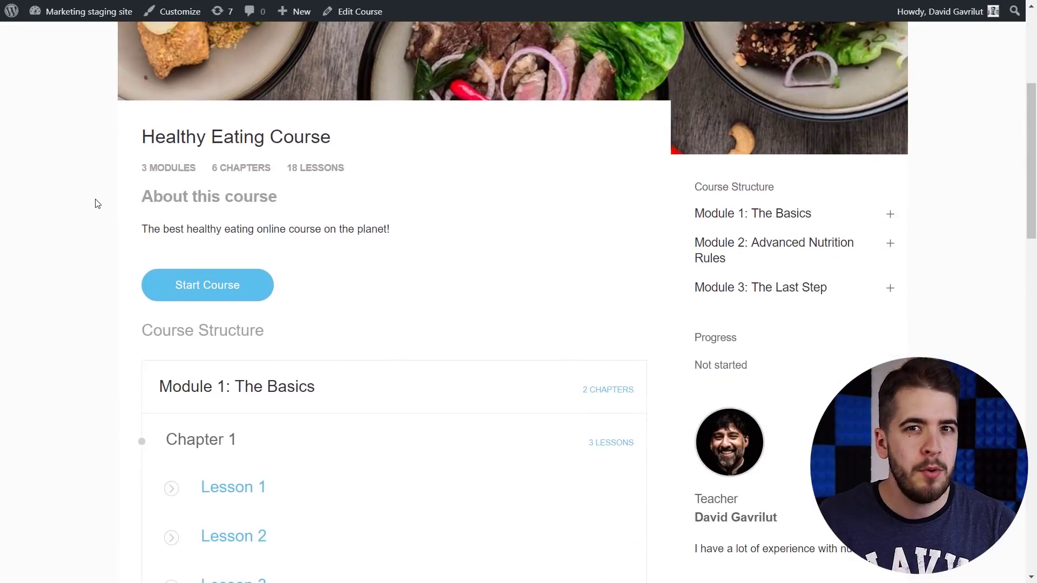
pyautogui.scroll(-3, 97, 204)
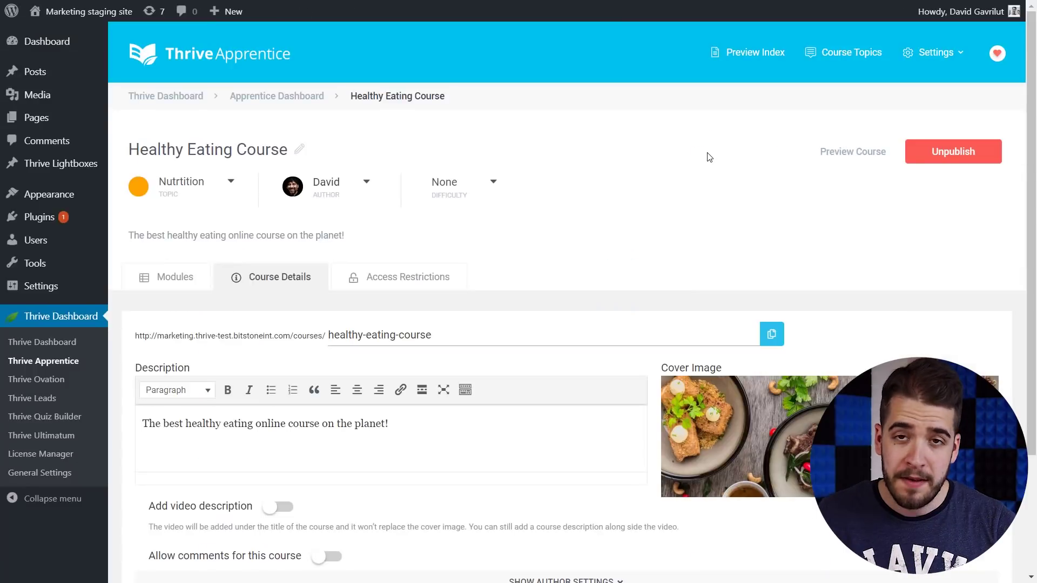
# Step: Enable Collapse Chapters under Course Structure in the course template's Advanced Settings
pyautogui.click(945, 59)
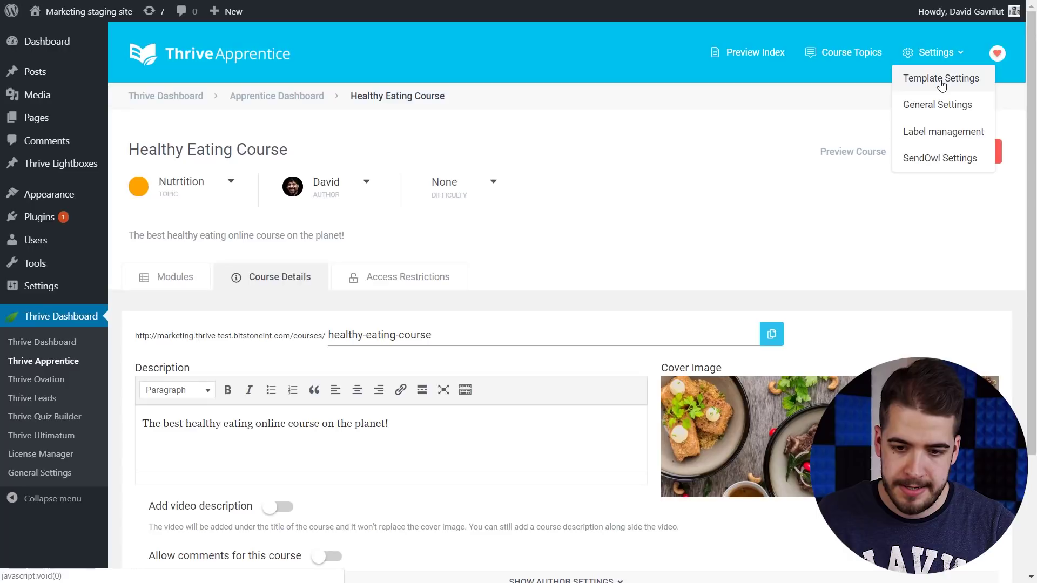
pyautogui.click(941, 79)
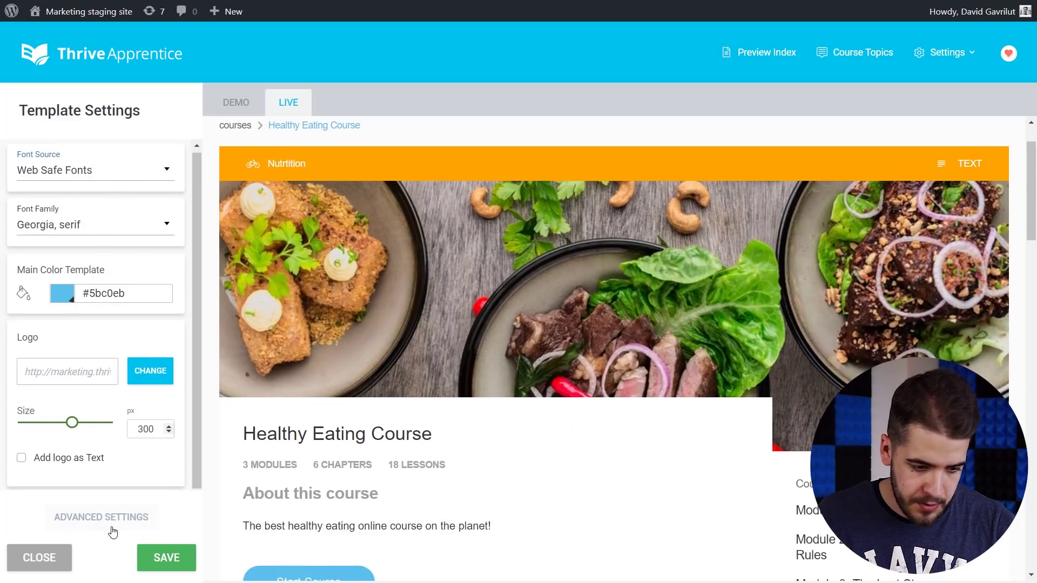
pyautogui.click(109, 528)
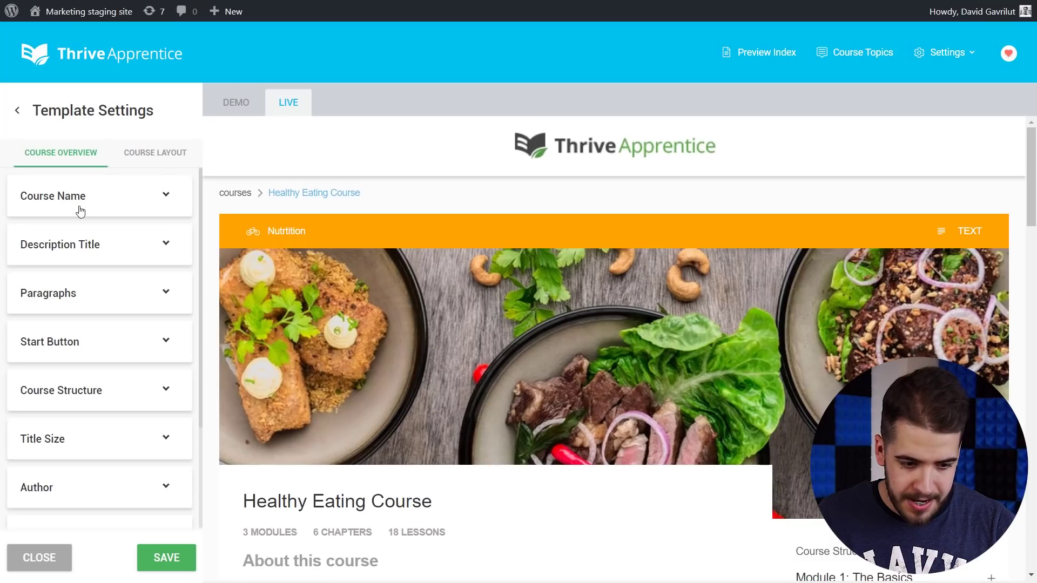
pyautogui.click(165, 390)
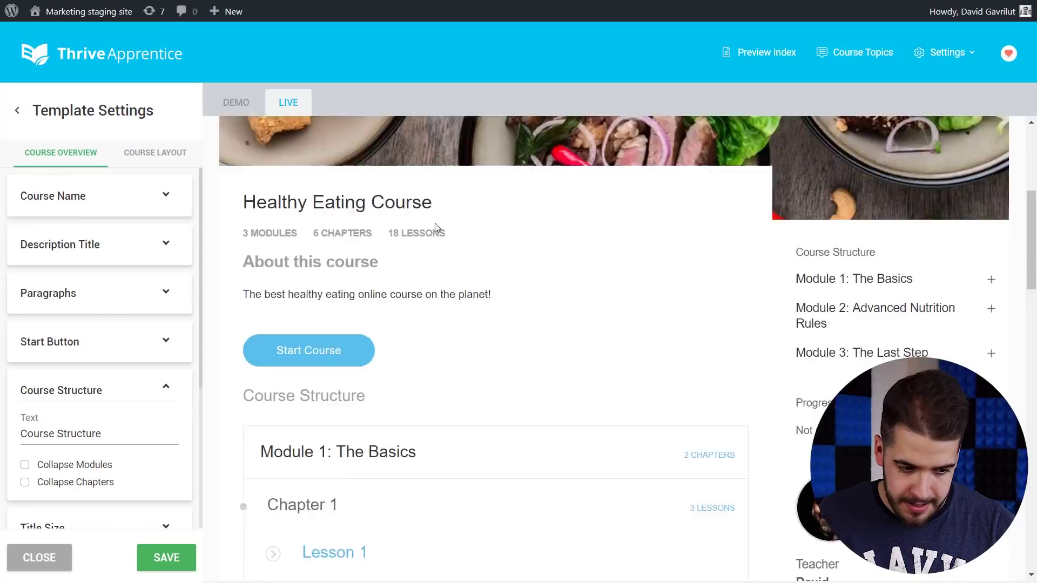
pyautogui.click(25, 486)
# Step: Scroll through the template preview to check that chapters now appear collapsed
pyautogui.scroll(-4, 645, 234)
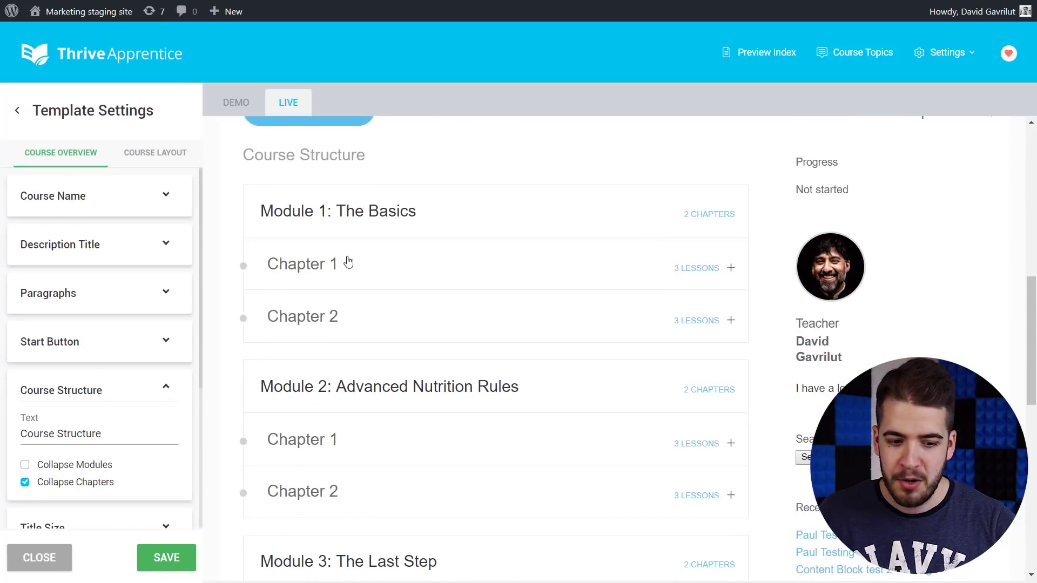
pyautogui.scroll(-4, 357, 263)
pyautogui.scroll(-2, 424, 288)
pyautogui.scroll(5, 408, 248)
pyautogui.scroll(-5, 424, 289)
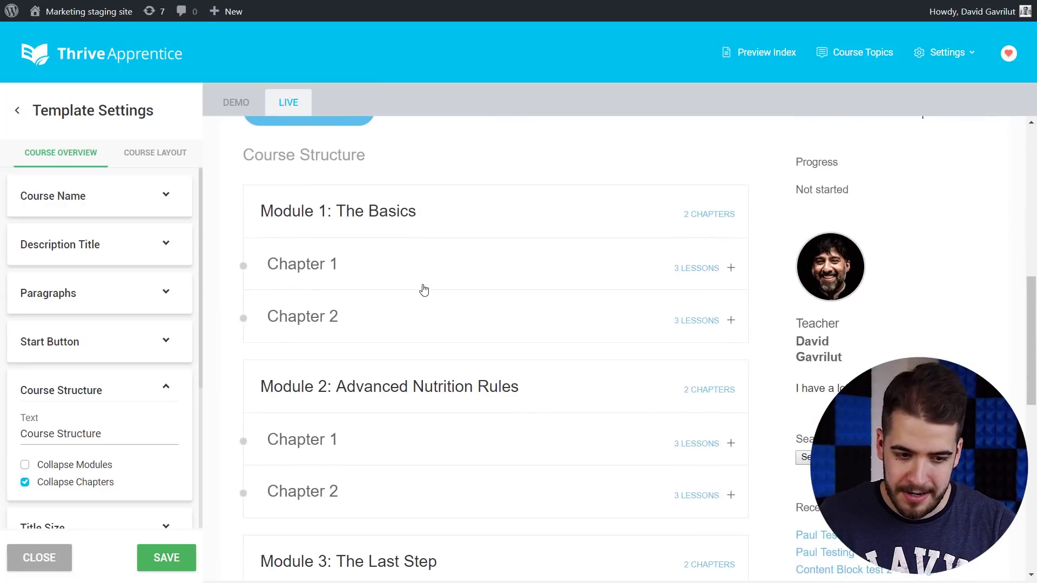
pyautogui.scroll(-5, 424, 289)
pyautogui.scroll(8, 423, 289)
pyautogui.scroll(-5, 422, 288)
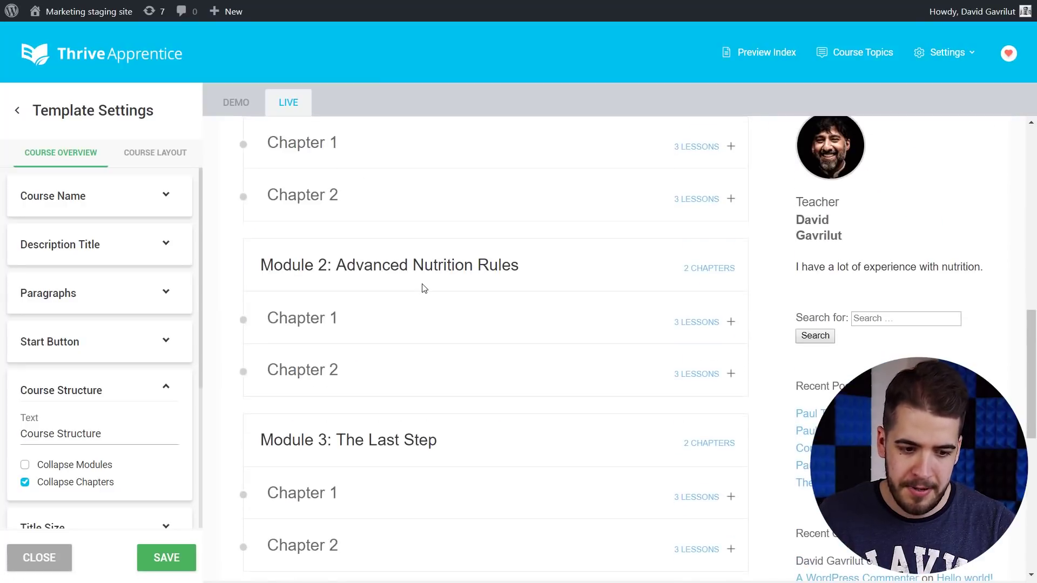
pyautogui.scroll(4, 423, 288)
pyautogui.scroll(2, 424, 289)
pyautogui.scroll(-3, 475, 287)
pyautogui.scroll(1, 489, 289)
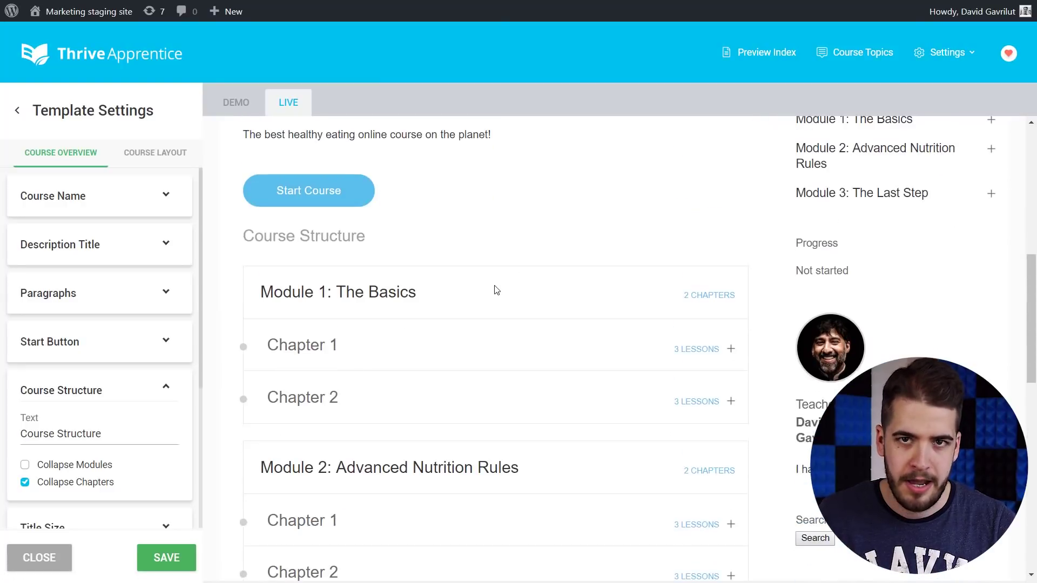
pyautogui.scroll(-1, 496, 314)
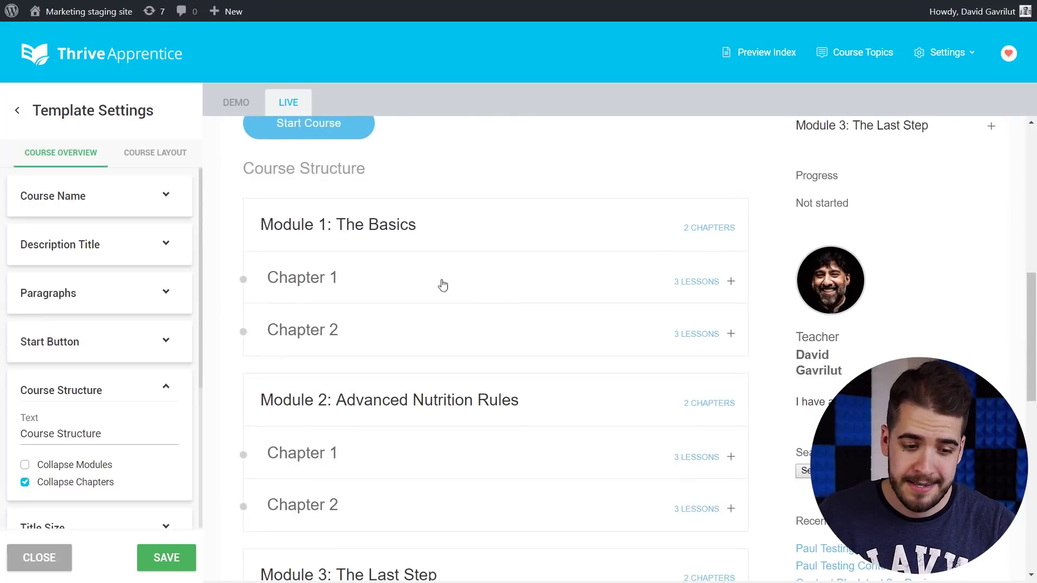
# Step: Expand and fold back Module 1's Chapters 1 and 2 and Module 2's Chapter 1
pyautogui.click(718, 283)
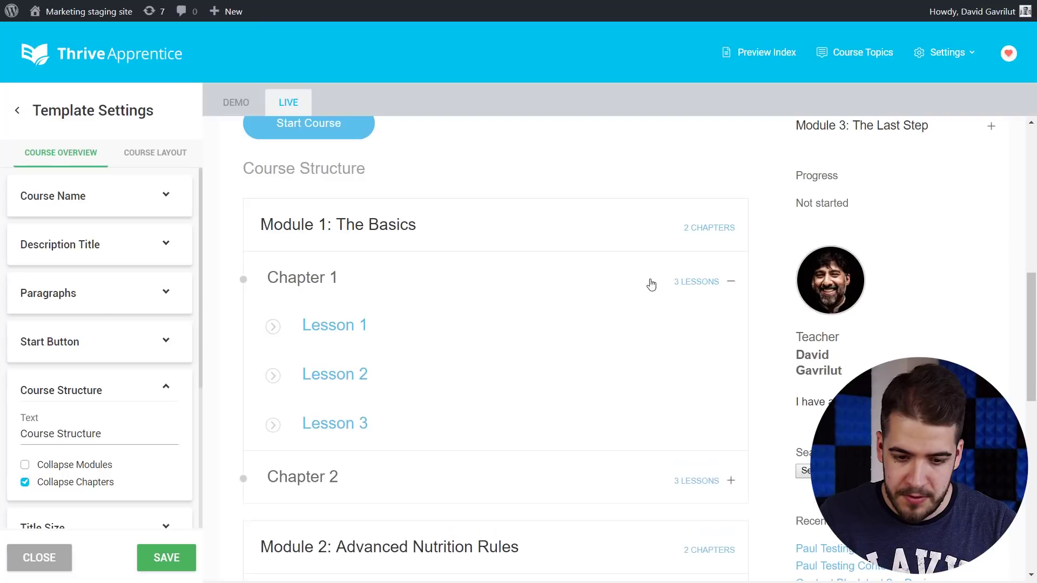
pyautogui.click(698, 287)
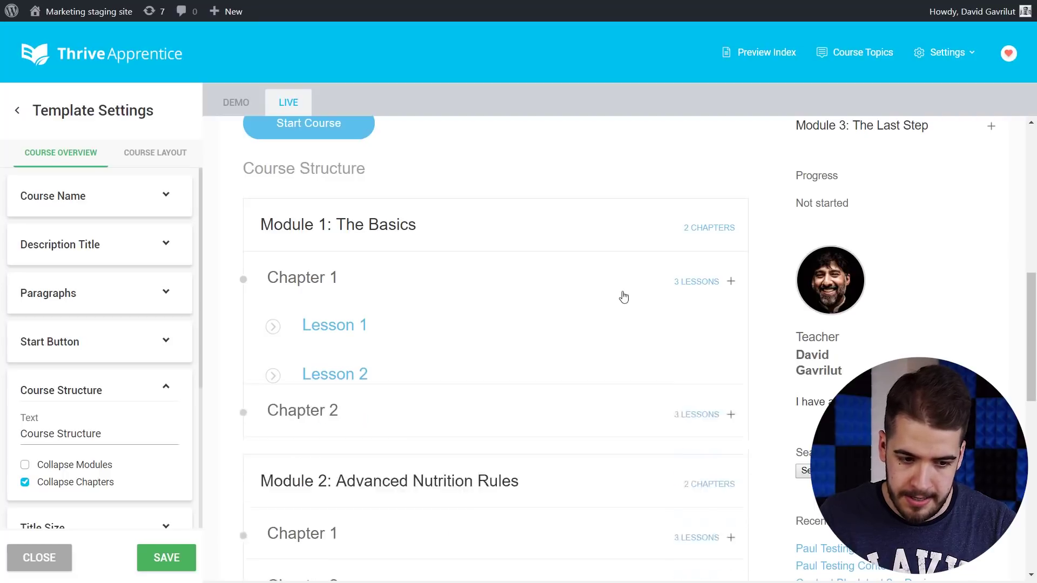
pyautogui.click(701, 337)
pyautogui.scroll(-1, 675, 324)
pyautogui.scroll(-2, 657, 301)
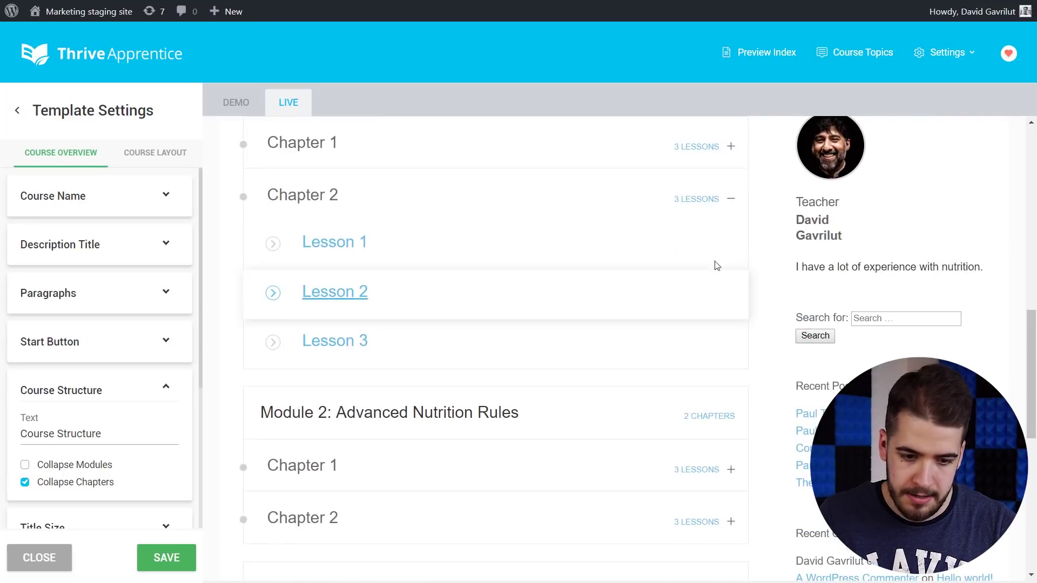
pyautogui.click(702, 205)
pyautogui.scroll(1, 668, 281)
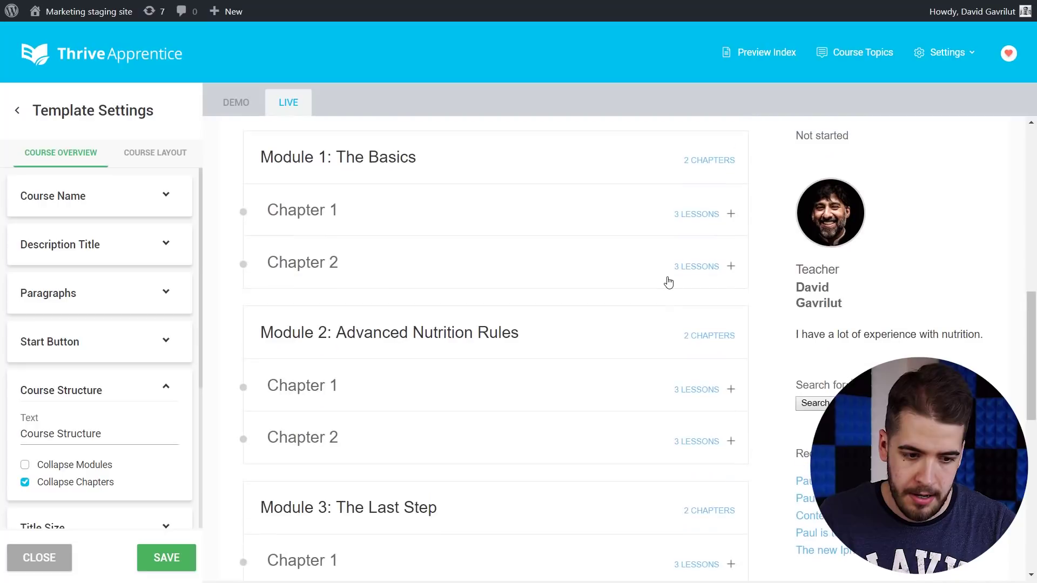
pyautogui.click(696, 388)
pyautogui.scroll(-3, 715, 285)
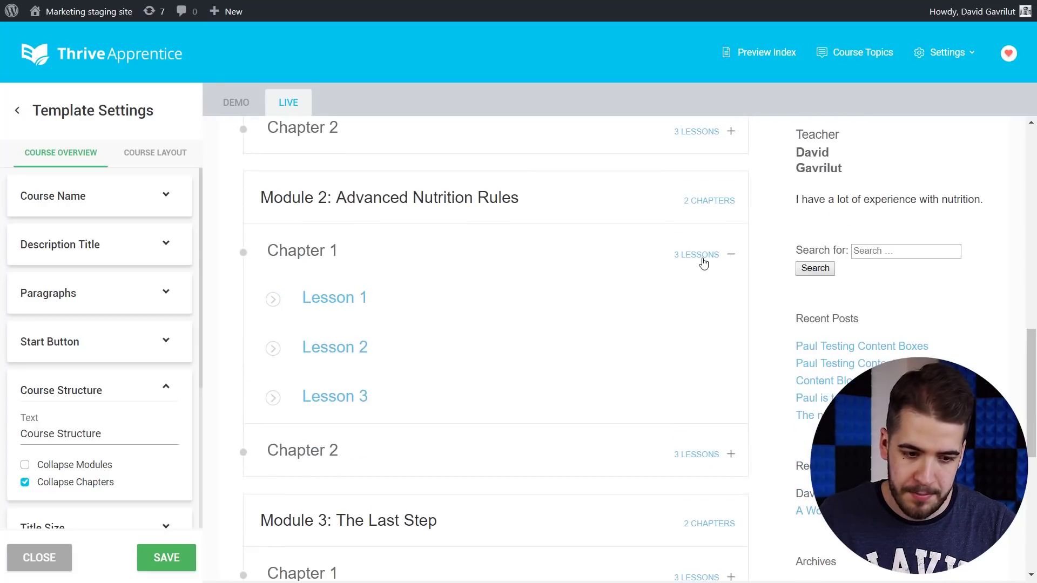
pyautogui.click(701, 260)
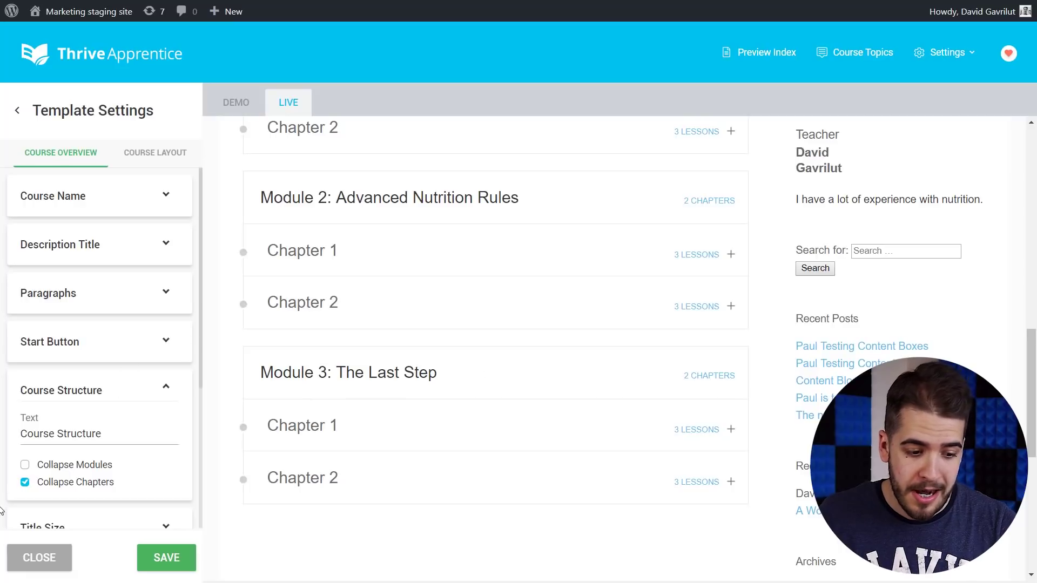
pyautogui.click(25, 465)
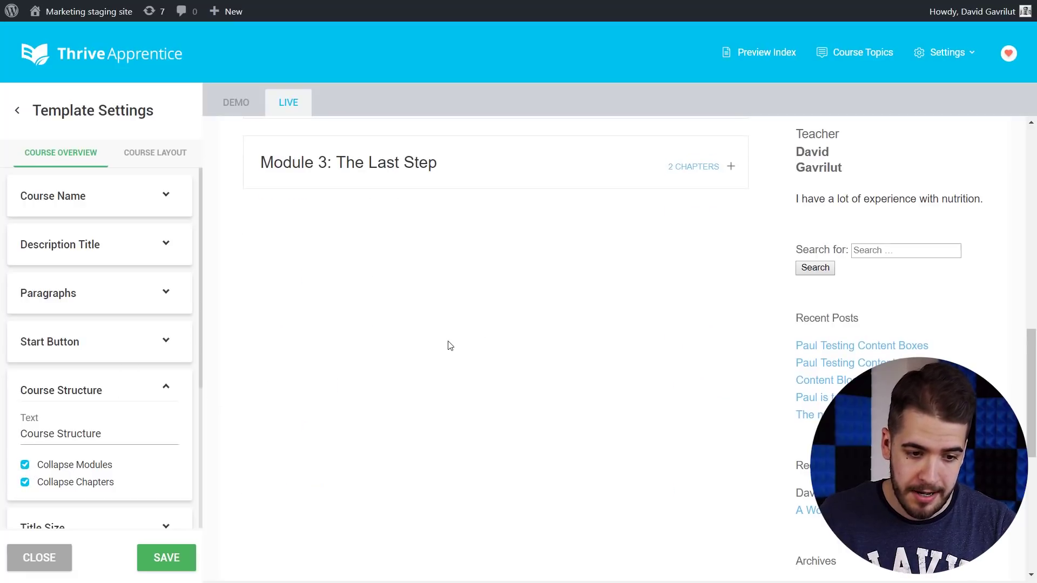
pyautogui.scroll(6, 451, 345)
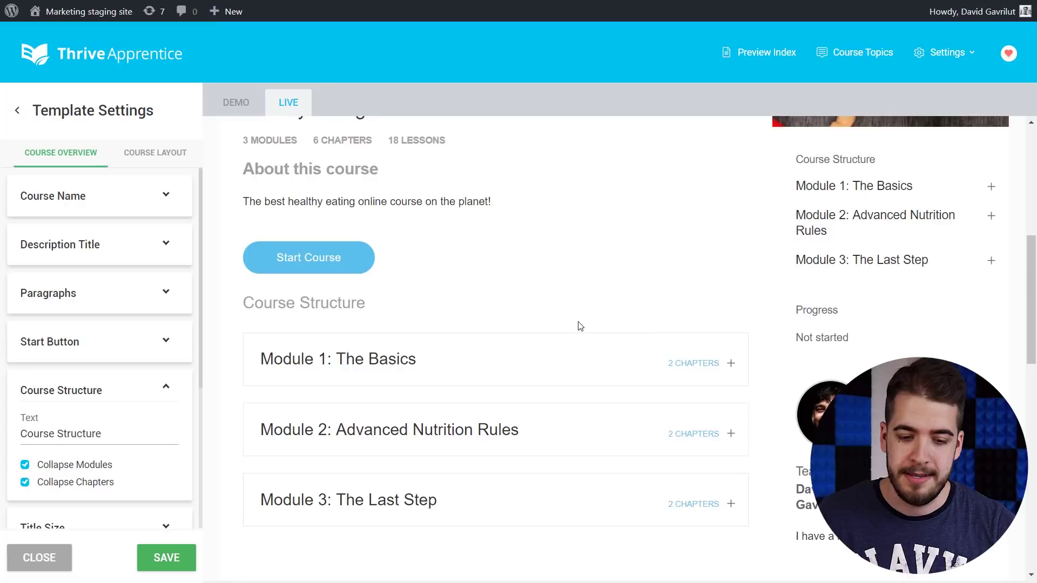
pyautogui.click(687, 361)
pyautogui.scroll(-4, 623, 205)
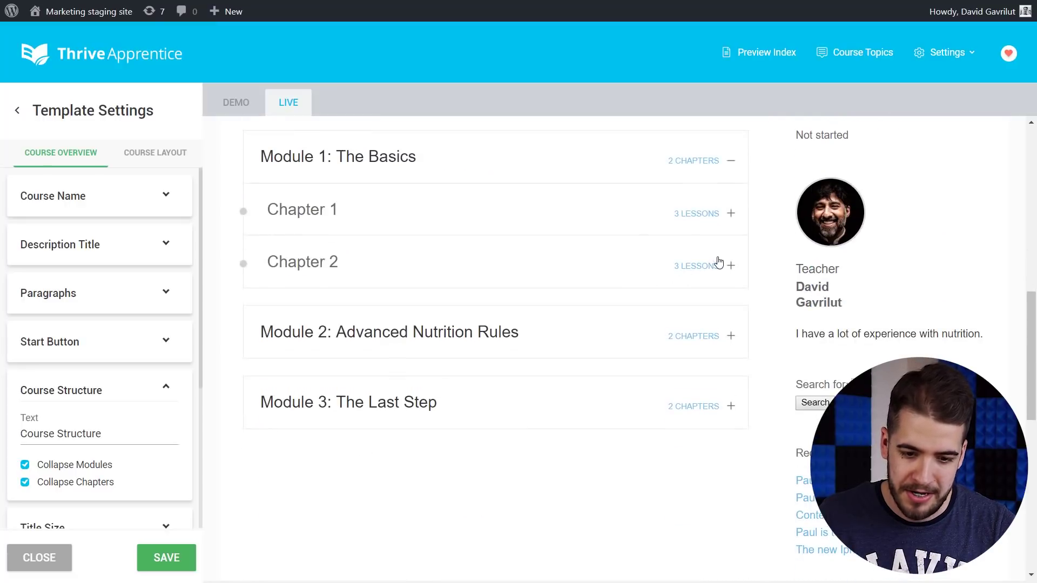
pyautogui.click(705, 269)
pyautogui.click(706, 270)
pyautogui.scroll(1, 706, 249)
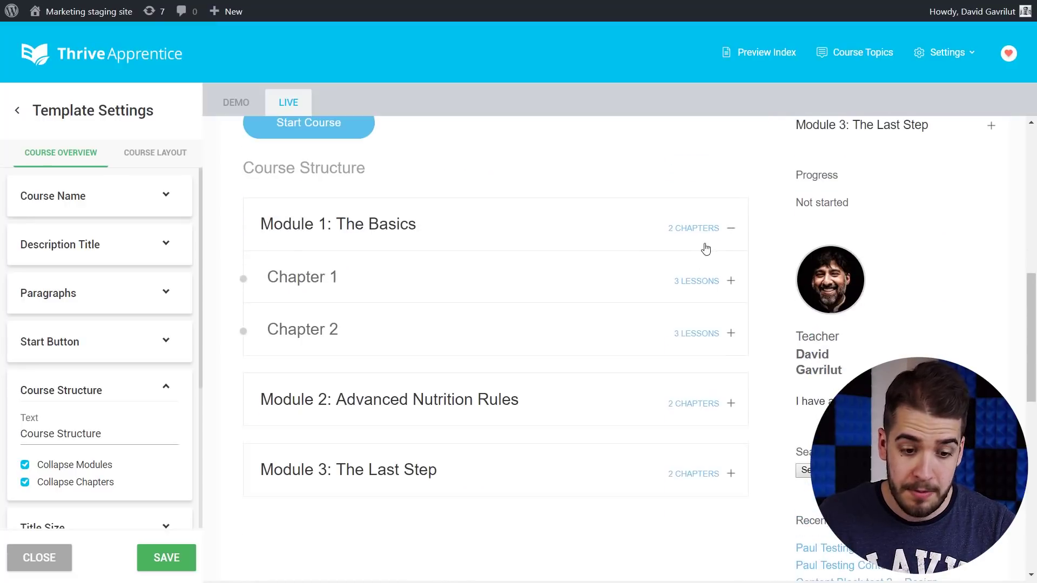
pyautogui.click(704, 231)
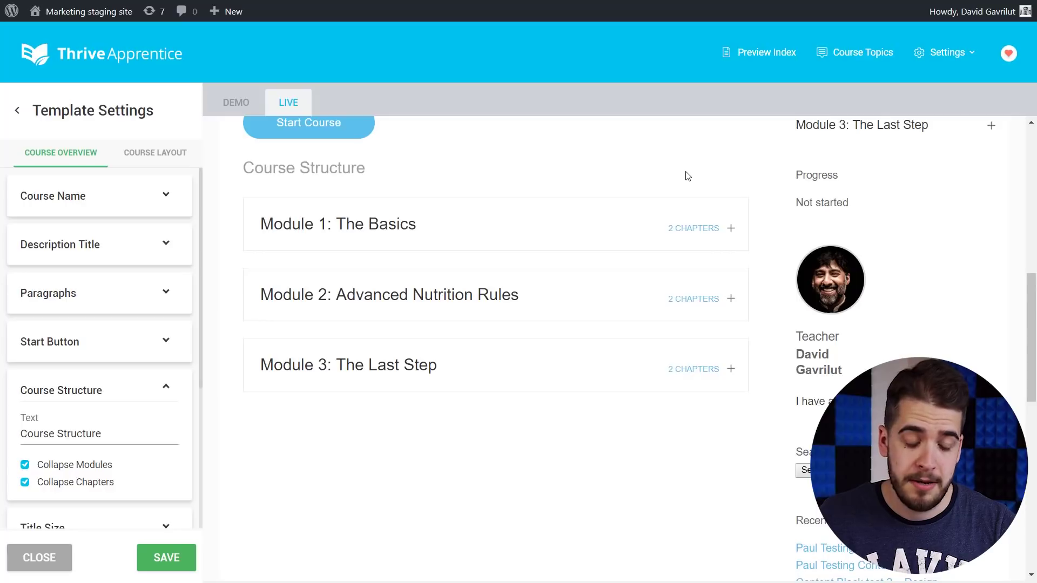
pyautogui.scroll(2, 691, 216)
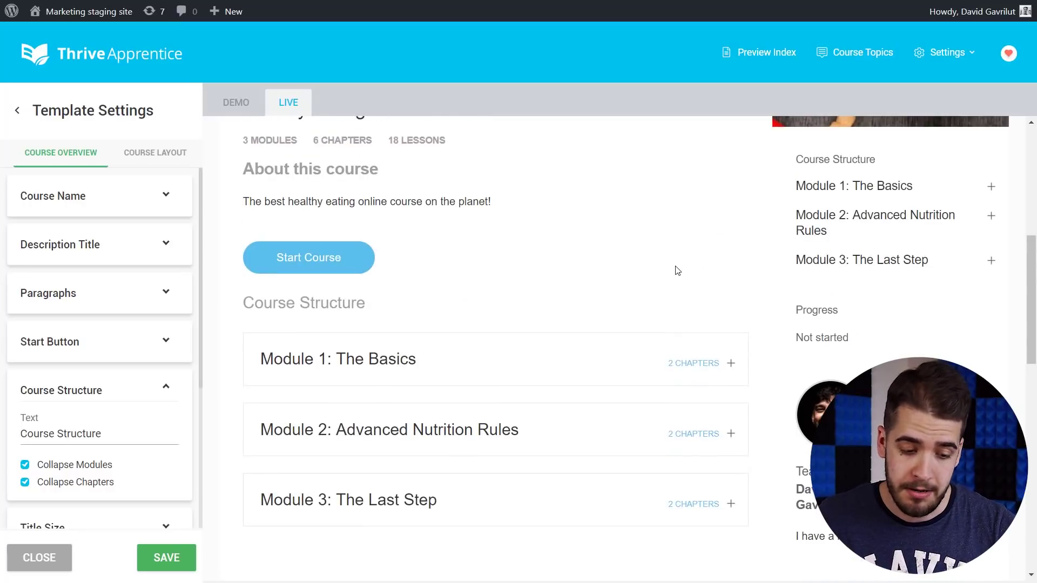
pyautogui.scroll(-2, 516, 271)
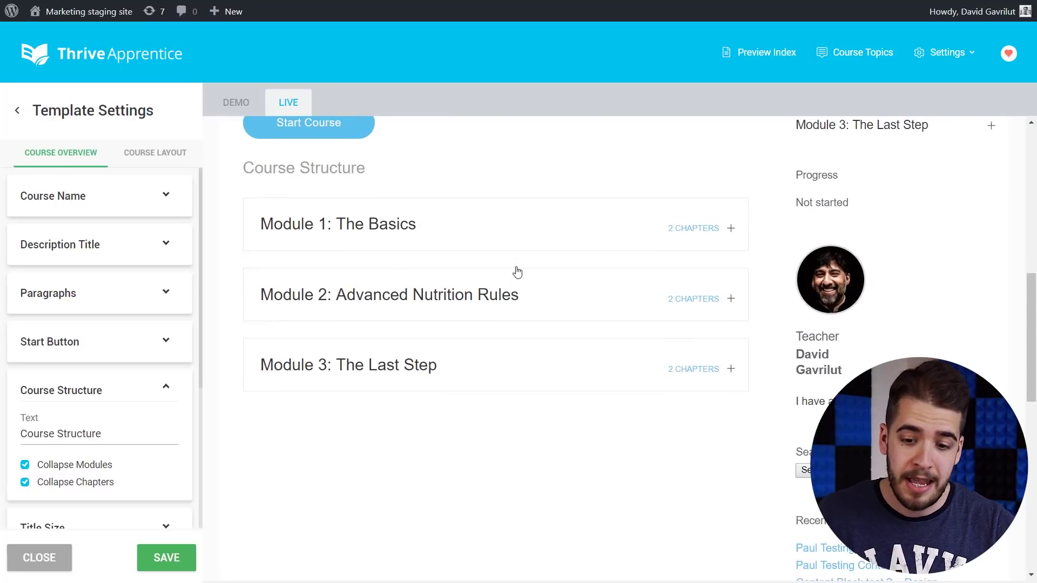
pyautogui.scroll(2, 578, 242)
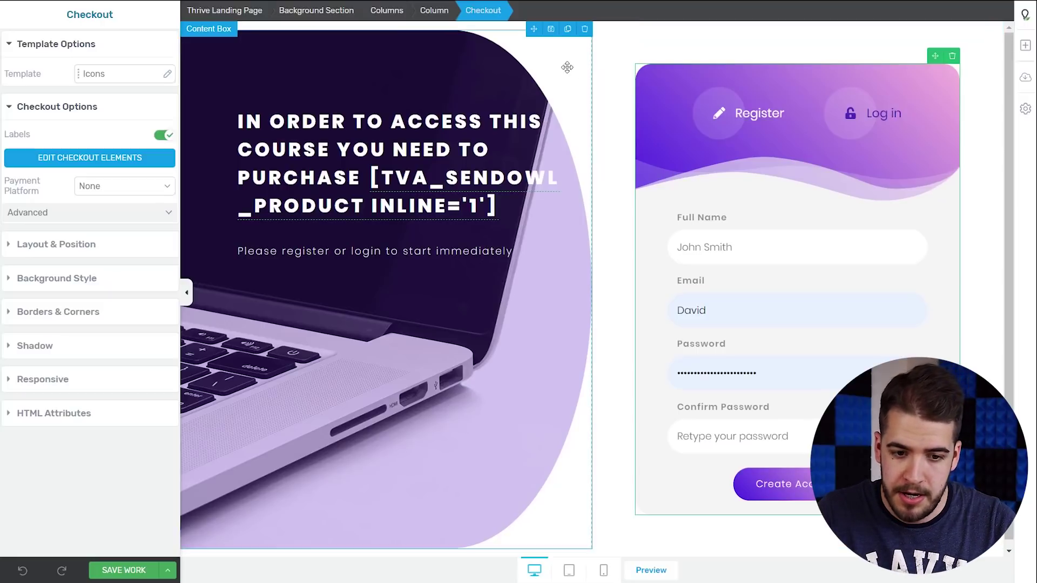
# Step: Clear the current selection, then select the checkout form again
pyautogui.click(600, 55)
pyautogui.press('Escape')
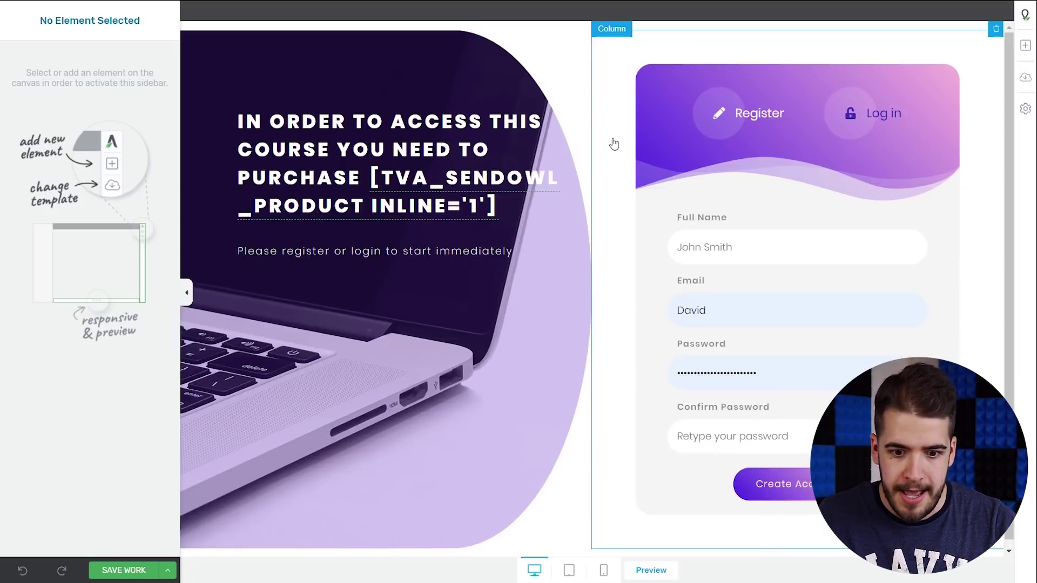
pyautogui.click(680, 150)
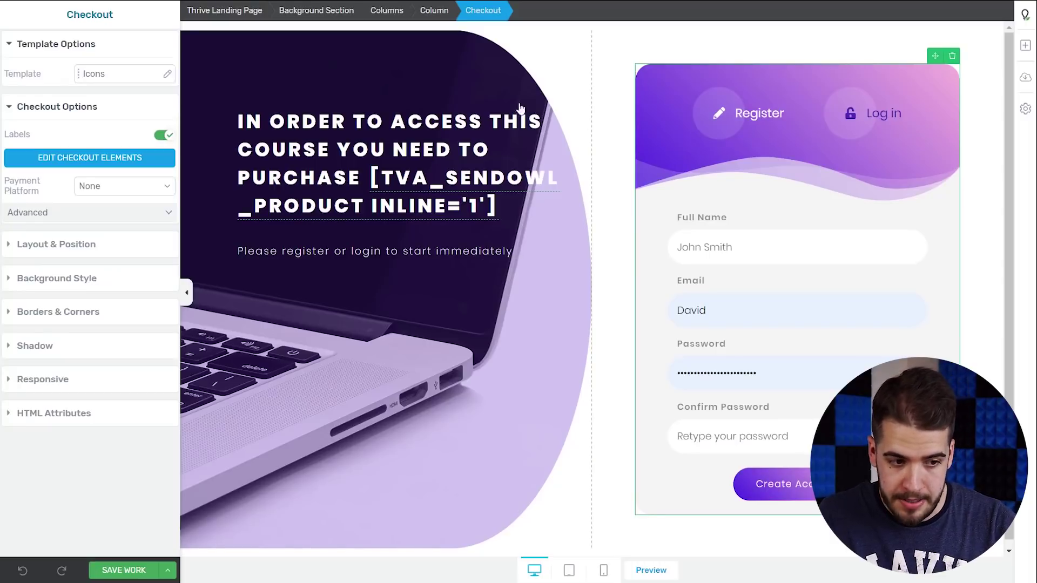
# Step: Browse the checkout template list, then close it without changing the Icons template
pyautogui.click(112, 74)
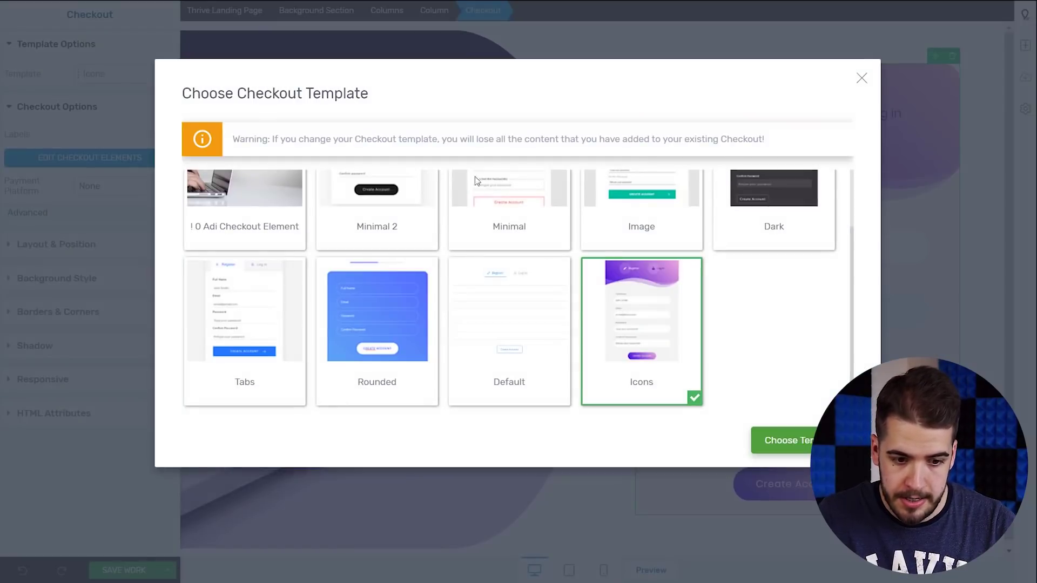
pyautogui.scroll(2, 642, 292)
pyautogui.scroll(-2, 692, 358)
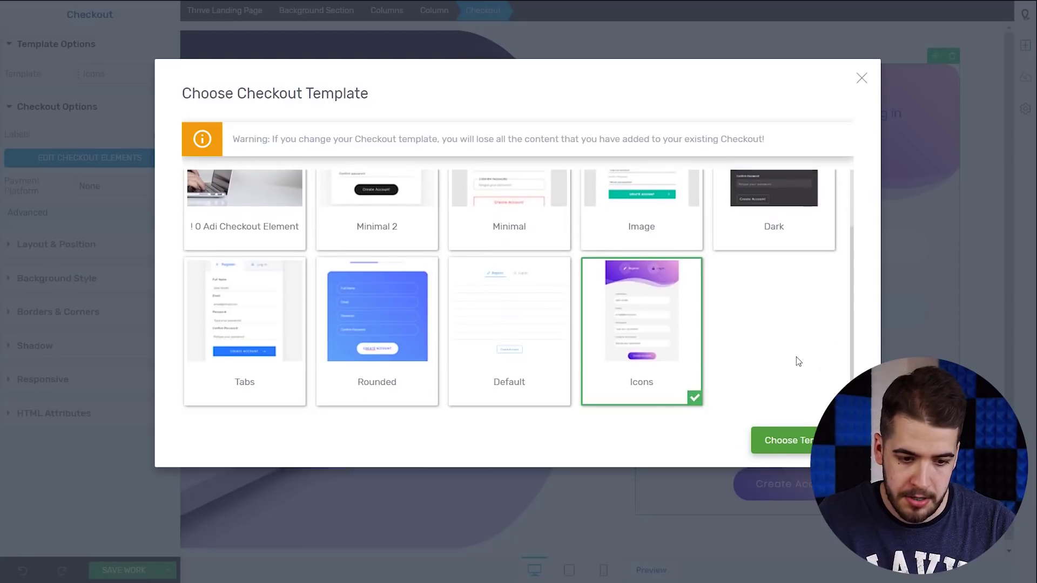
pyautogui.scroll(2, 833, 294)
pyautogui.scroll(-2, 832, 295)
pyautogui.click(861, 78)
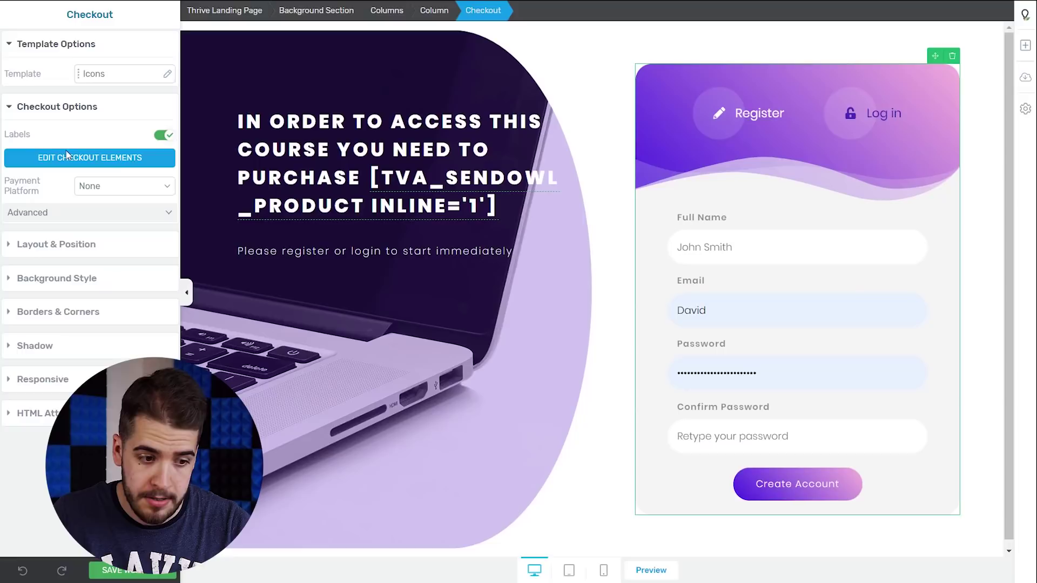
# Step: Enter checkout element editing and select the Full Name input and its label
pyautogui.click(116, 161)
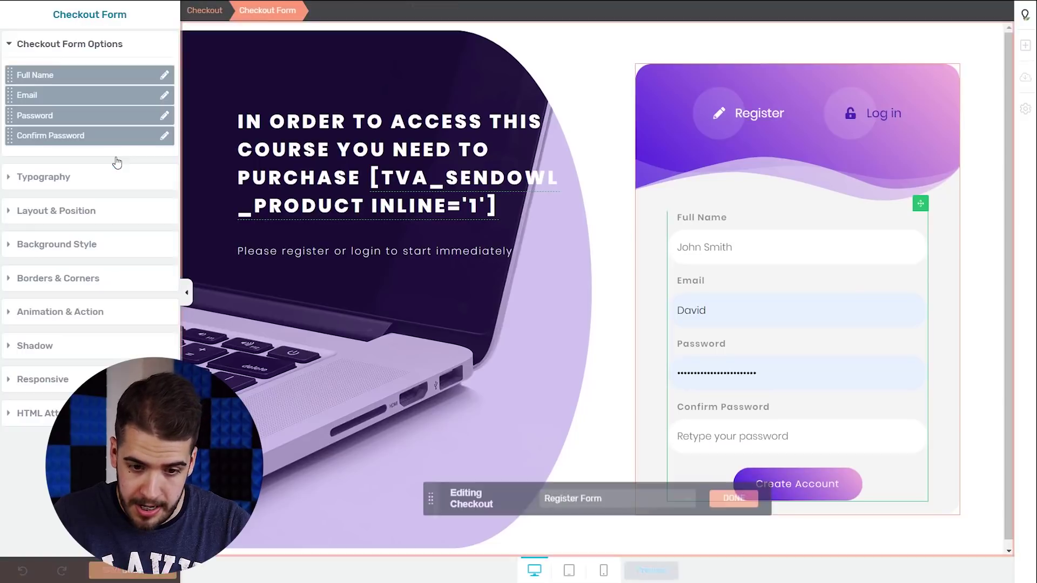
pyautogui.click(765, 250)
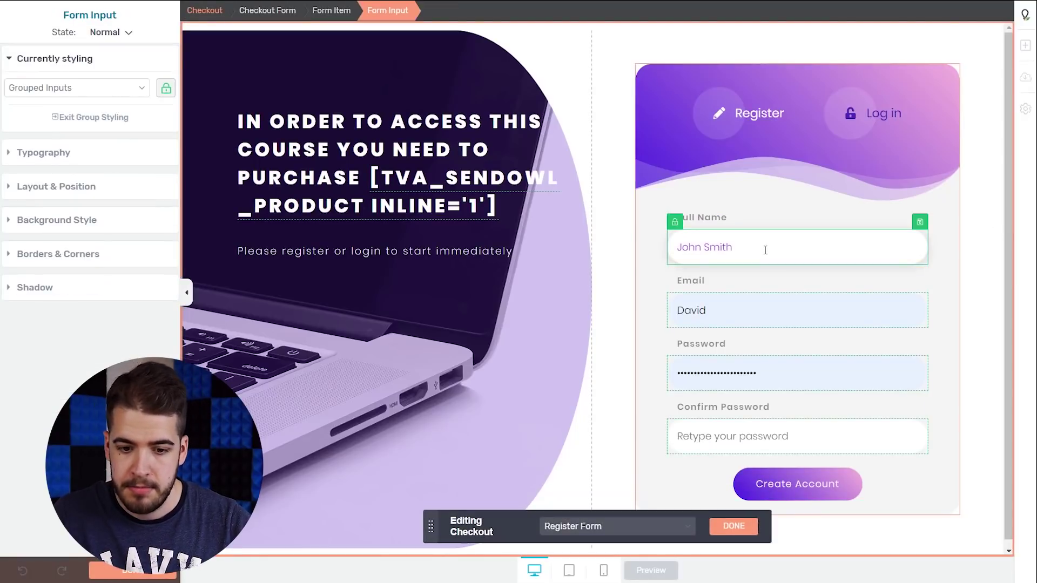
pyautogui.click(746, 221)
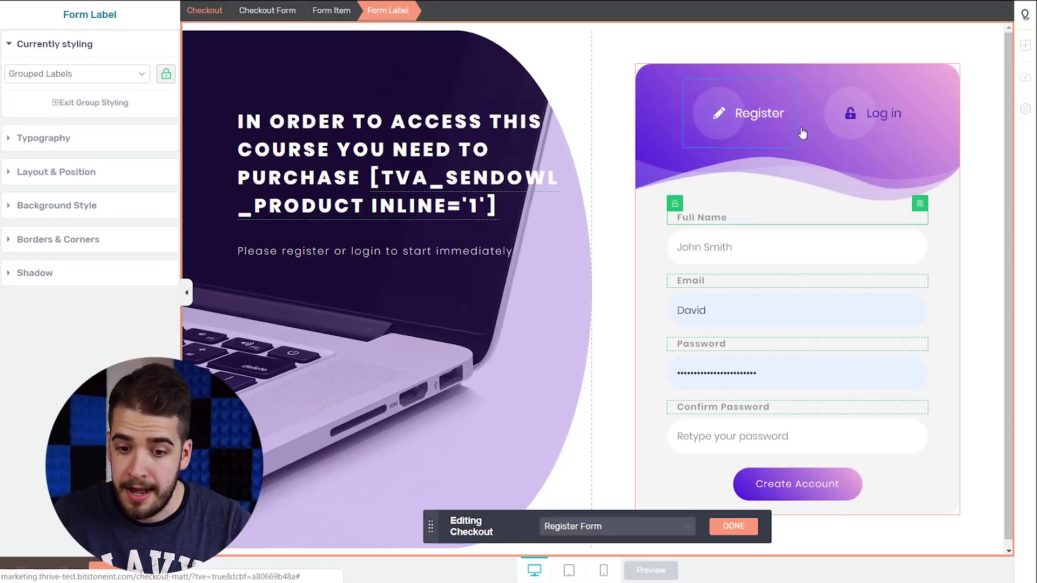
# Step: Preview the Login and Password Recovery forms, then return to the Register Form
pyautogui.click(619, 524)
pyautogui.click(593, 487)
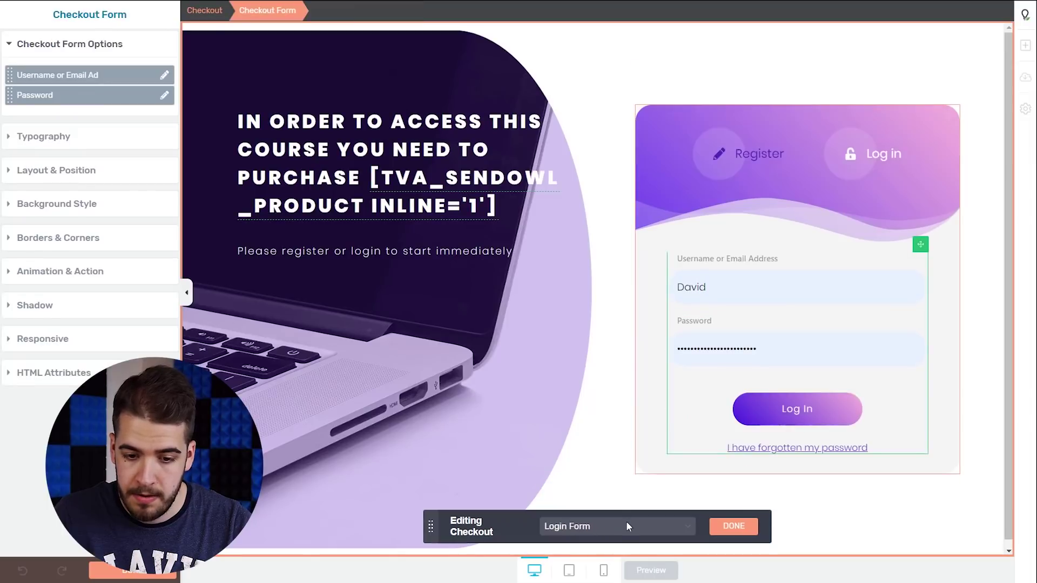
pyautogui.click(616, 526)
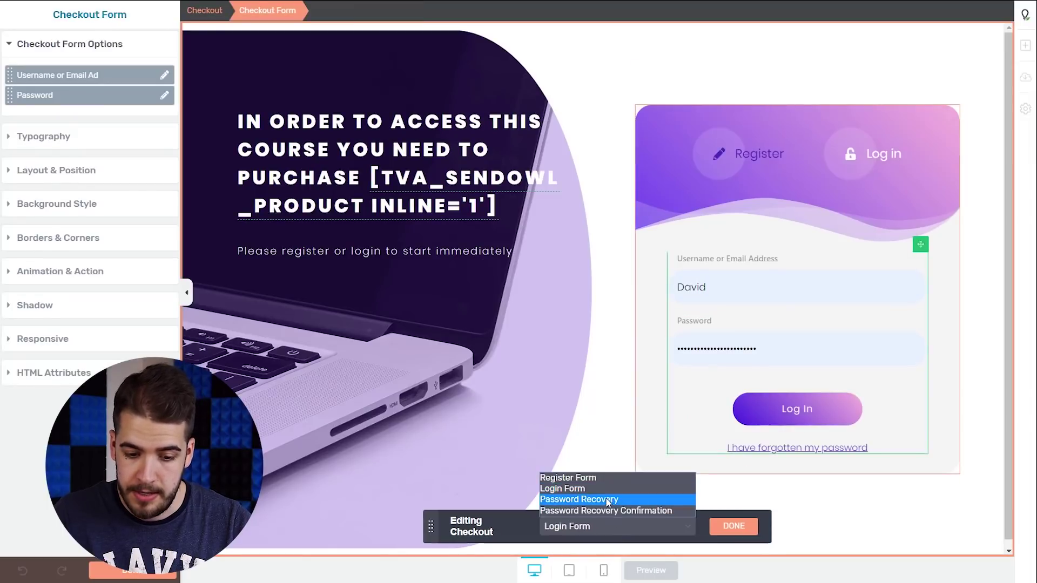
pyautogui.click(607, 500)
pyautogui.click(602, 527)
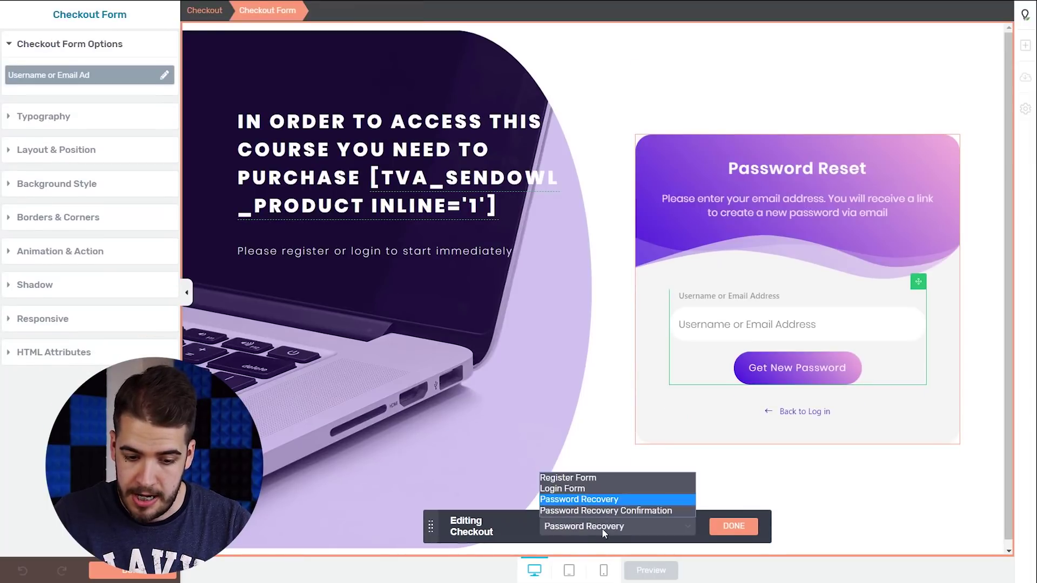
pyautogui.click(597, 489)
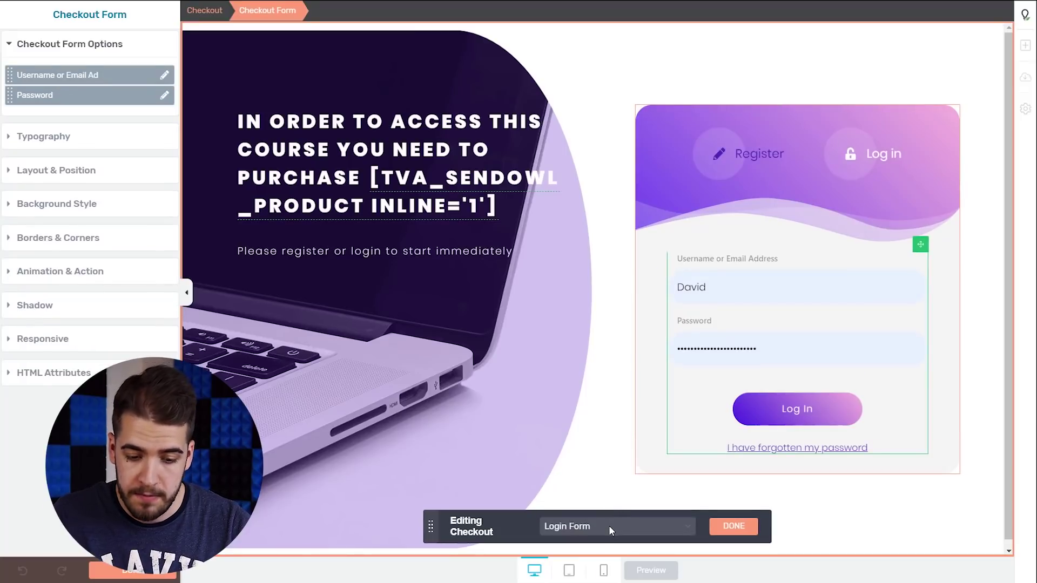
pyautogui.click(608, 526)
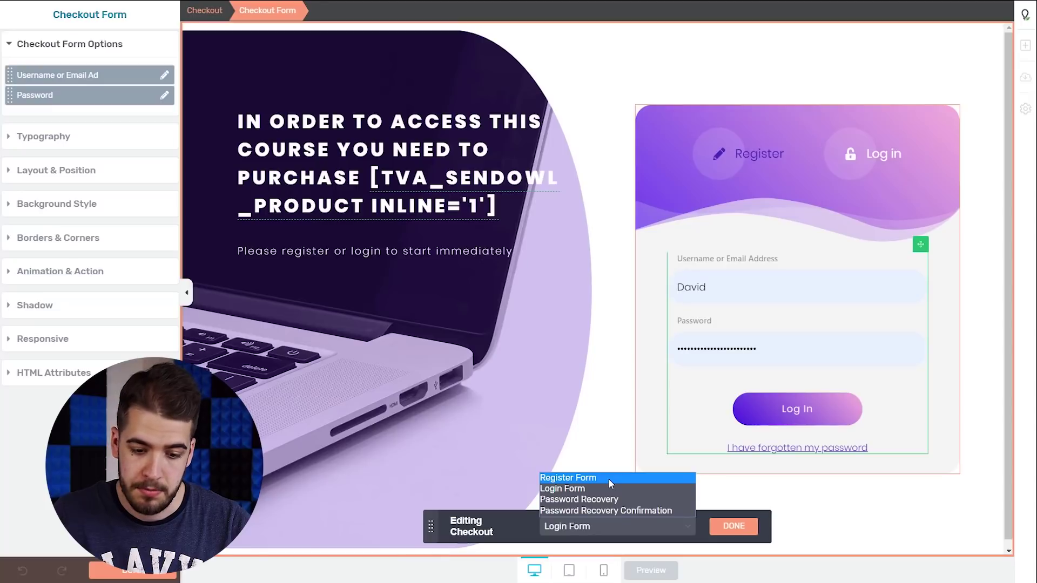
pyautogui.click(608, 478)
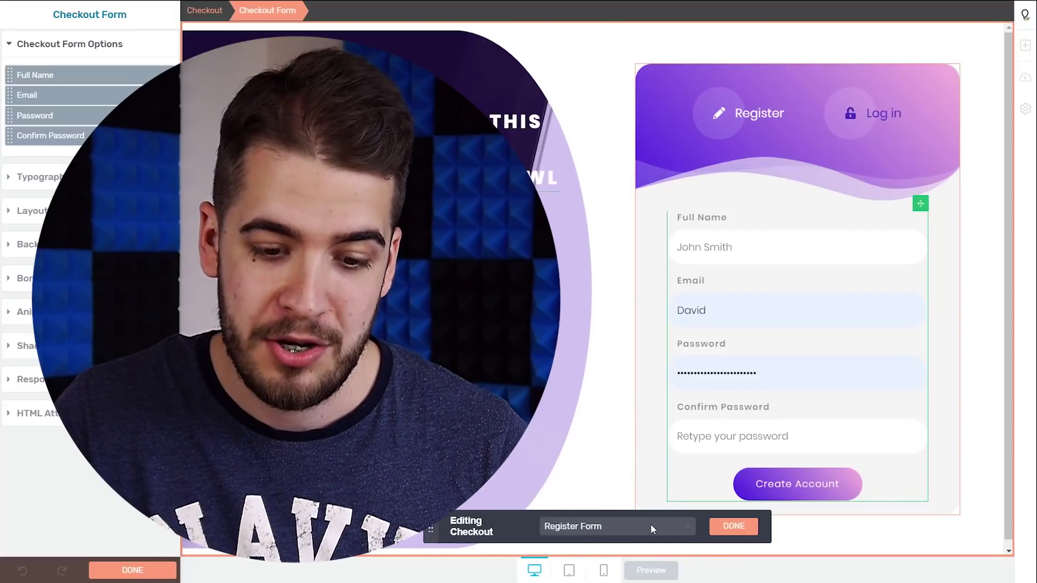
pyautogui.click(650, 523)
pyautogui.click(621, 487)
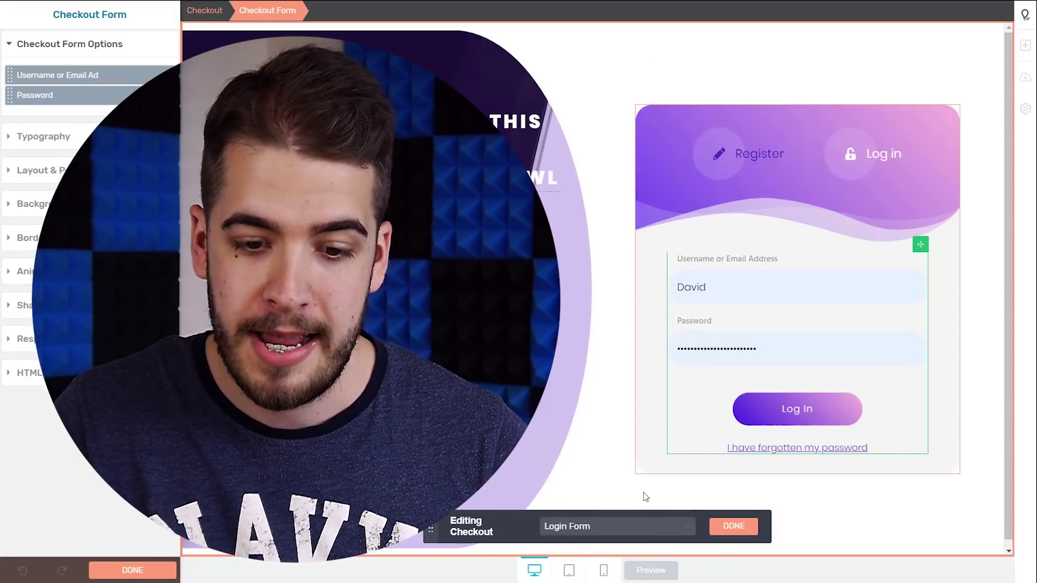
pyautogui.click(640, 529)
pyautogui.click(603, 479)
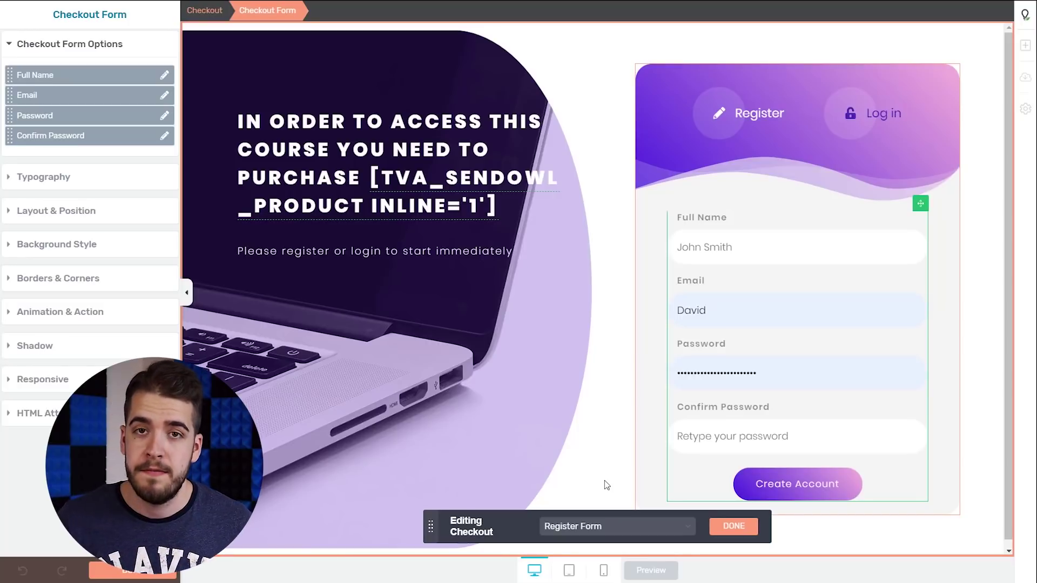
# Step: Finish editing the checkout elements with DONE
pyautogui.click(739, 526)
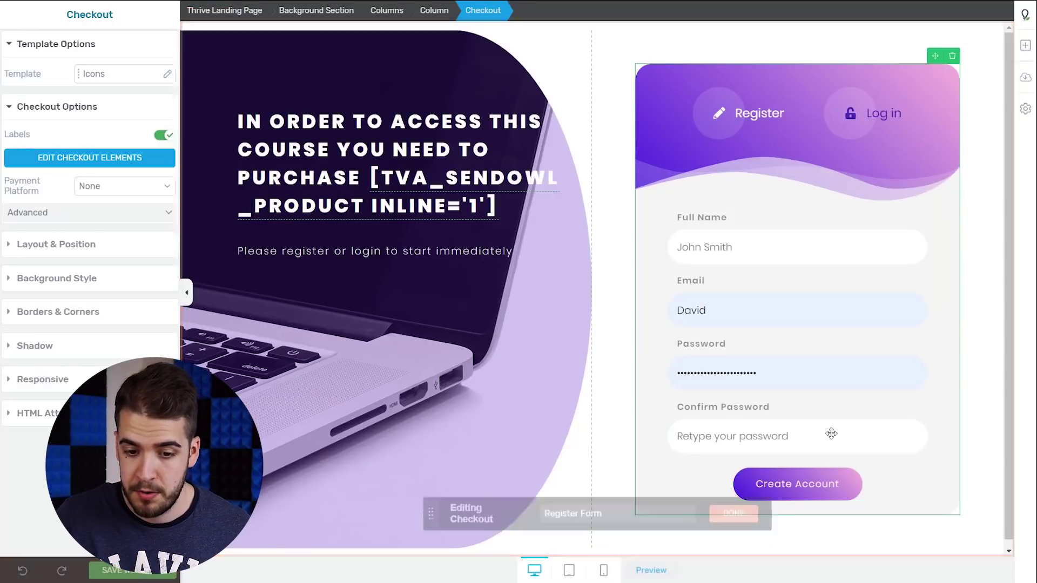